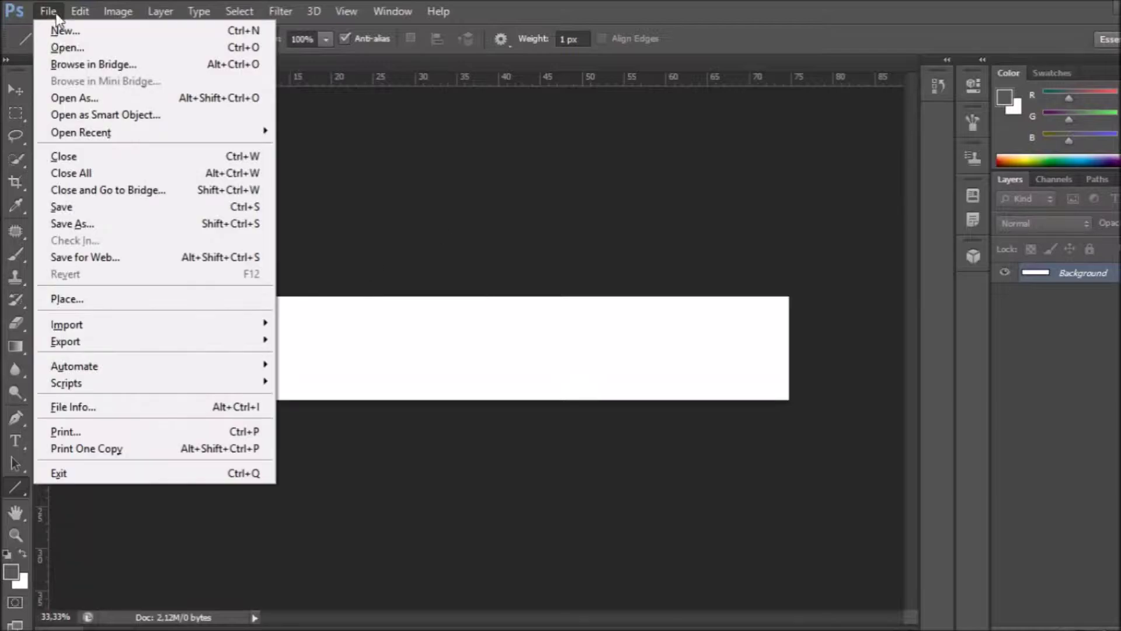
Place the turbine image from the achtergronden folder and enlarge it.
{"action": "left_click", "coordinate": [122, 251]}
{"action": "double_click", "coordinate": [287, 157]}
{"action": "double_click", "coordinate": [909, 257]}
{"action": "scroll", "coordinate": [969, 225], "scroll_direction": "down", "scroll_amount": 5}
{"action": "scroll", "coordinate": [969, 225], "scroll_direction": "up", "scroll_amount": 1}
{"action": "scroll", "coordinate": [968, 225], "scroll_direction": "up", "scroll_amount": 5}
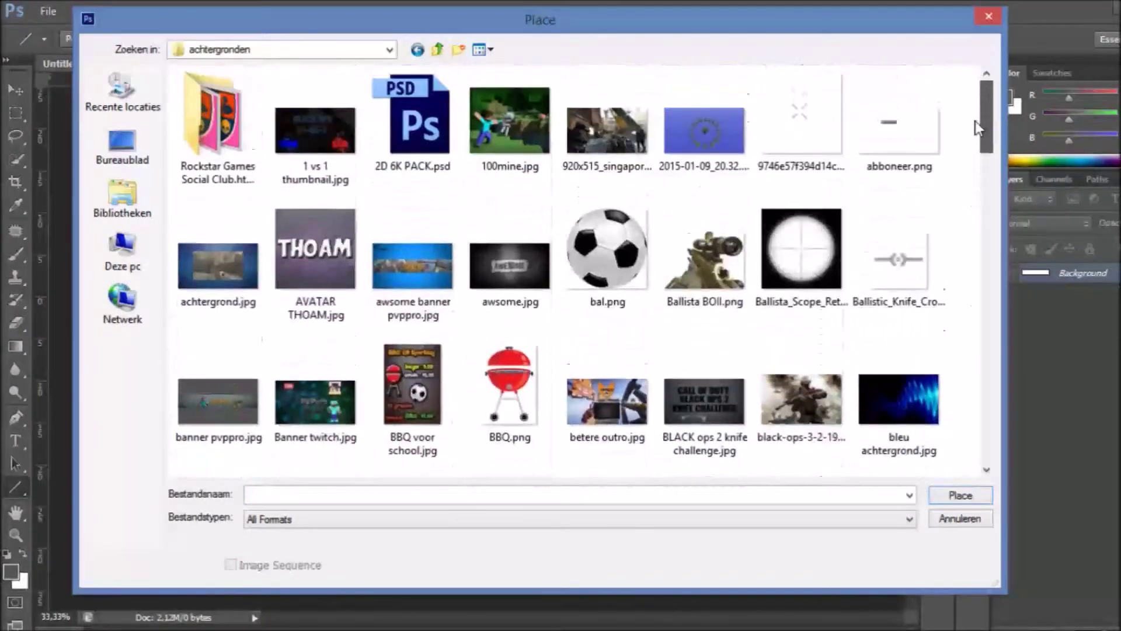
{"action": "scroll", "coordinate": [911, 261], "scroll_direction": "down", "scroll_amount": 8}
{"action": "scroll", "coordinate": [911, 261], "scroll_direction": "down", "scroll_amount": 2}
{"action": "left_click", "coordinate": [217, 171]}
{"action": "double_click", "coordinate": [218, 172]}
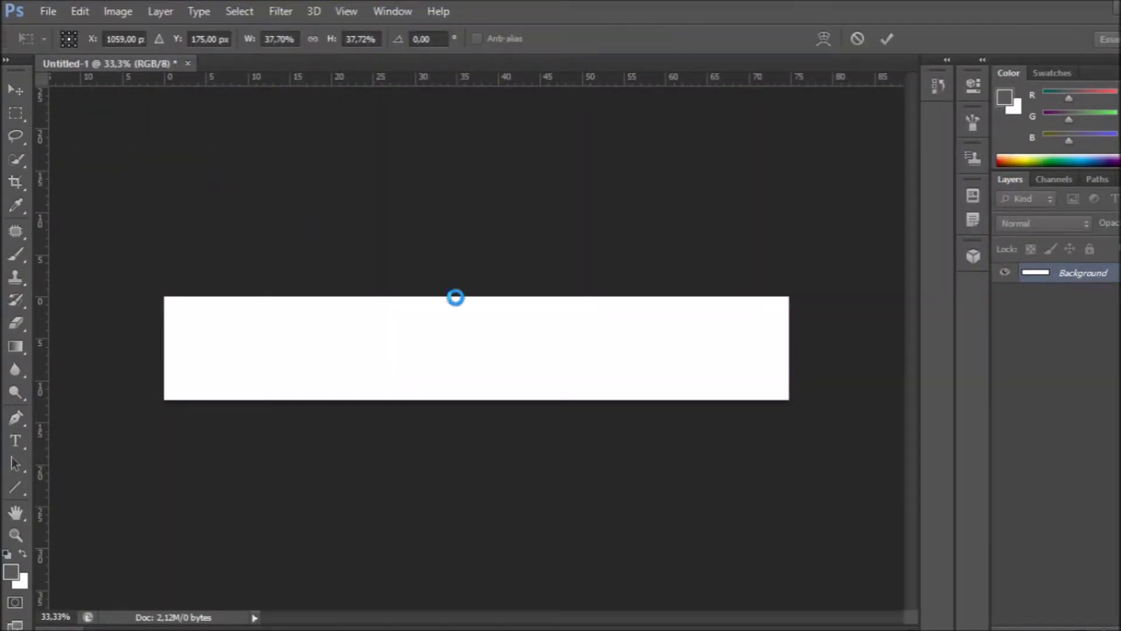
{"action": "left_click_drag", "start_coordinate": [571, 403], "coordinate": [772, 496]}
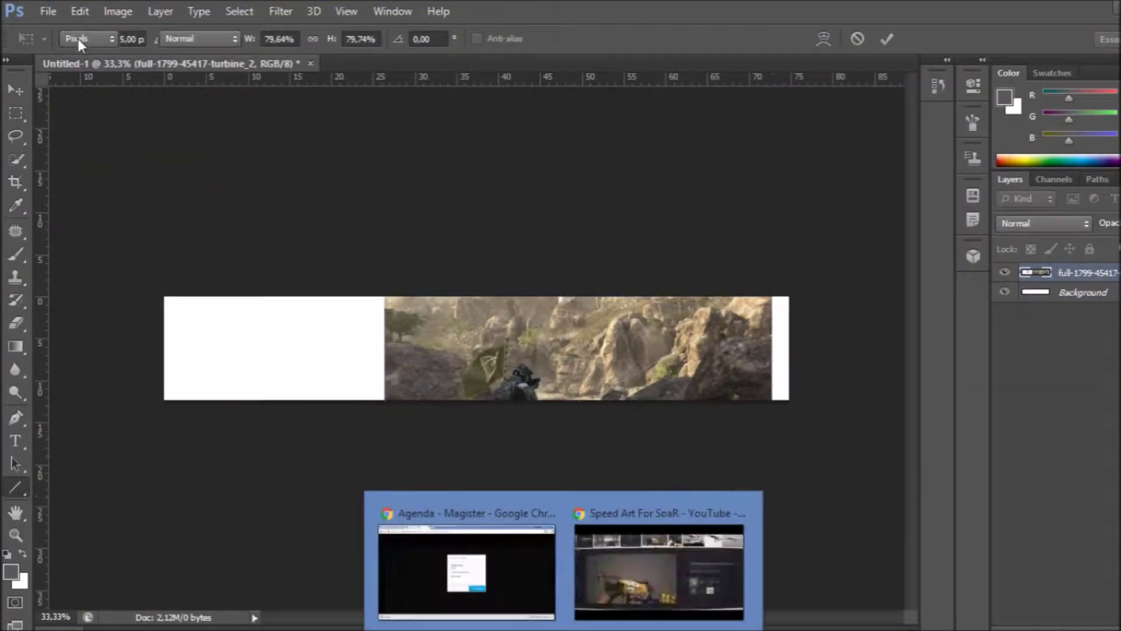
Place download (8).jpg instead and stretch it to fill the canvas.
{"action": "left_click", "coordinate": [107, 298]}
{"action": "left_click_drag", "start_coordinate": [987, 126], "coordinate": [1002, 251]}
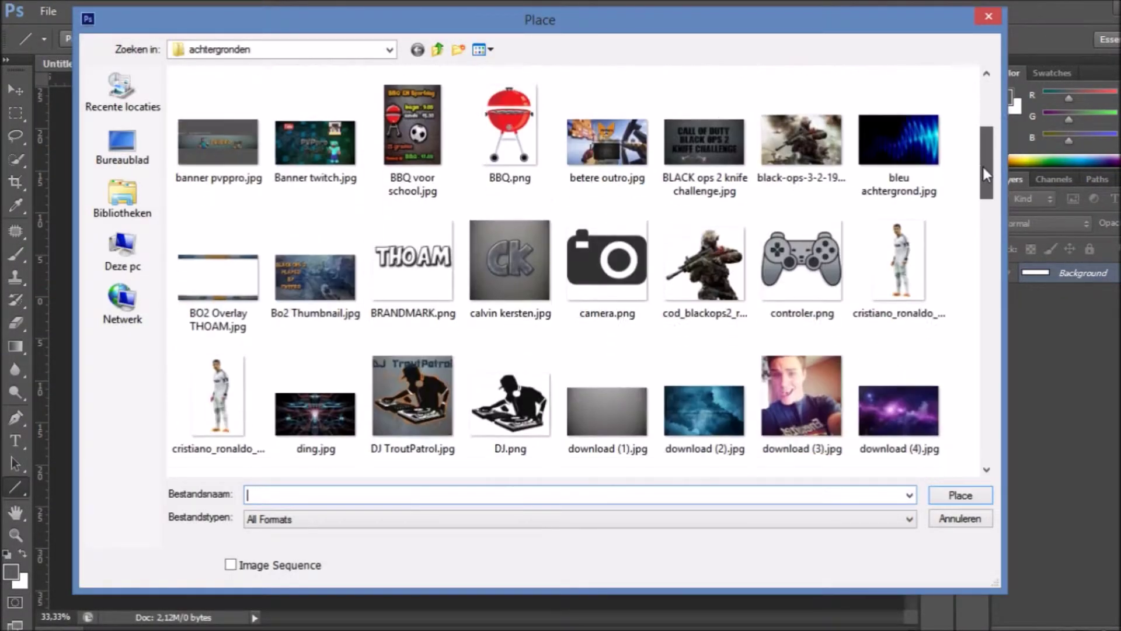
{"action": "double_click", "coordinate": [533, 163]}
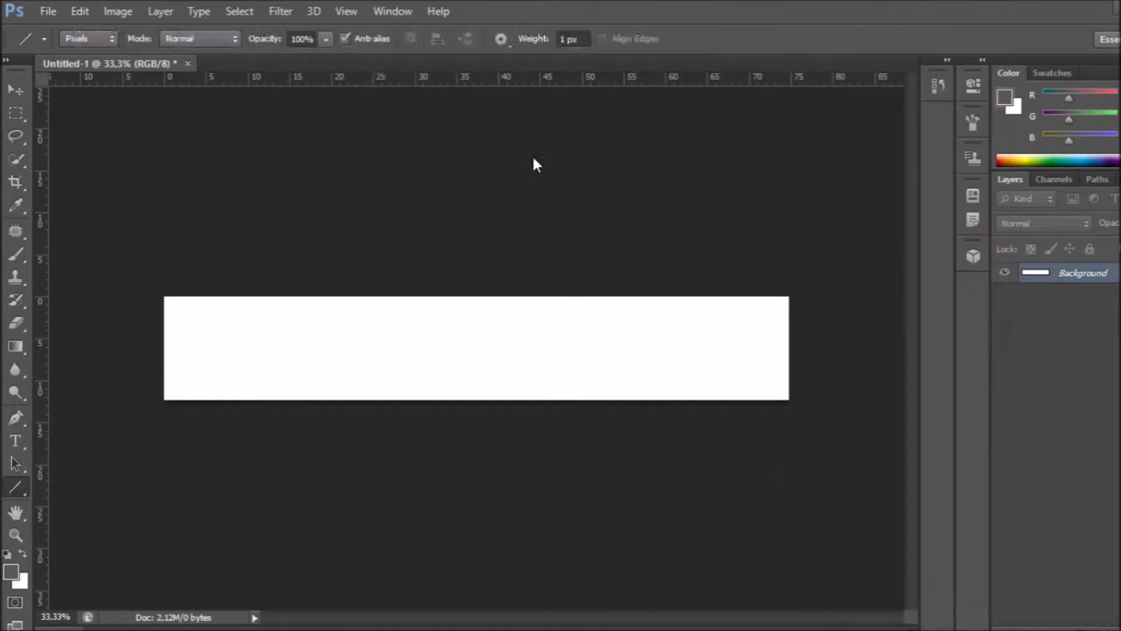
{"action": "left_click_drag", "start_coordinate": [527, 349], "coordinate": [789, 349]}
{"action": "left_click_drag", "start_coordinate": [431, 348], "coordinate": [168, 333]}
{"action": "left_click_drag", "start_coordinate": [483, 372], "coordinate": [483, 399]}
{"action": "left_click_drag", "start_coordinate": [483, 323], "coordinate": [473, 296]}
{"action": "key", "text": "Return"}
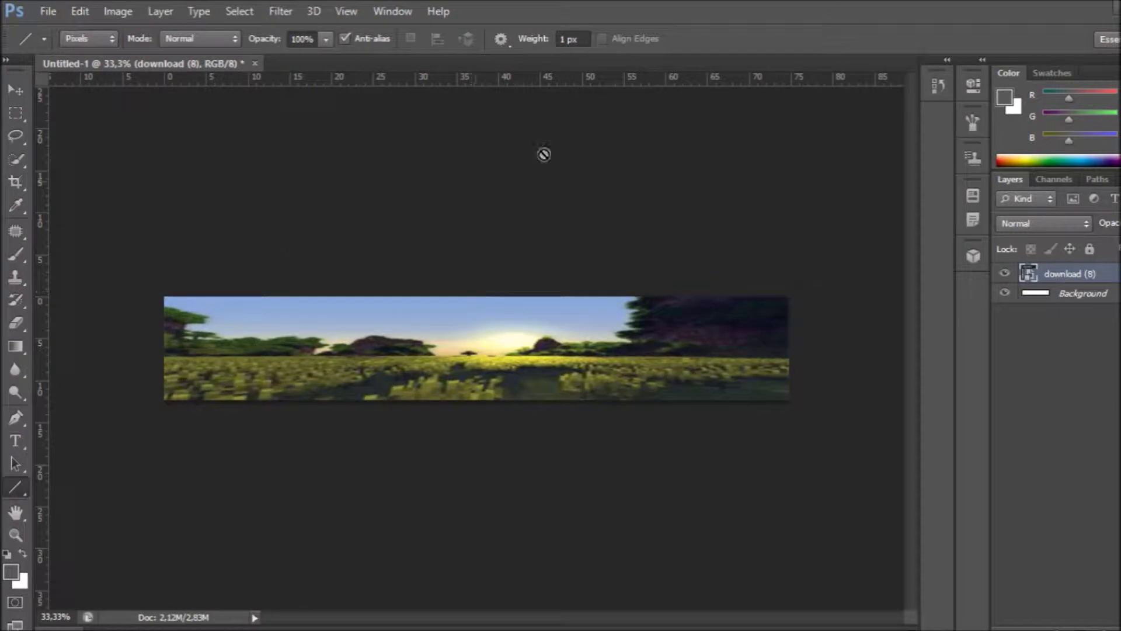
Marquee-select a thin strip along the landscape's top edge, after an abandoned lasso attempt.
{"action": "left_click", "coordinate": [17, 135]}
{"action": "left_click_drag", "start_coordinate": [719, 266], "coordinate": [713, 274]}
{"action": "right_click", "coordinate": [493, 268]}
{"action": "left_click", "coordinate": [569, 338]}
{"action": "left_click", "coordinate": [601, 257]}
{"action": "left_click", "coordinate": [16, 113]}
{"action": "left_click", "coordinate": [114, 147]}
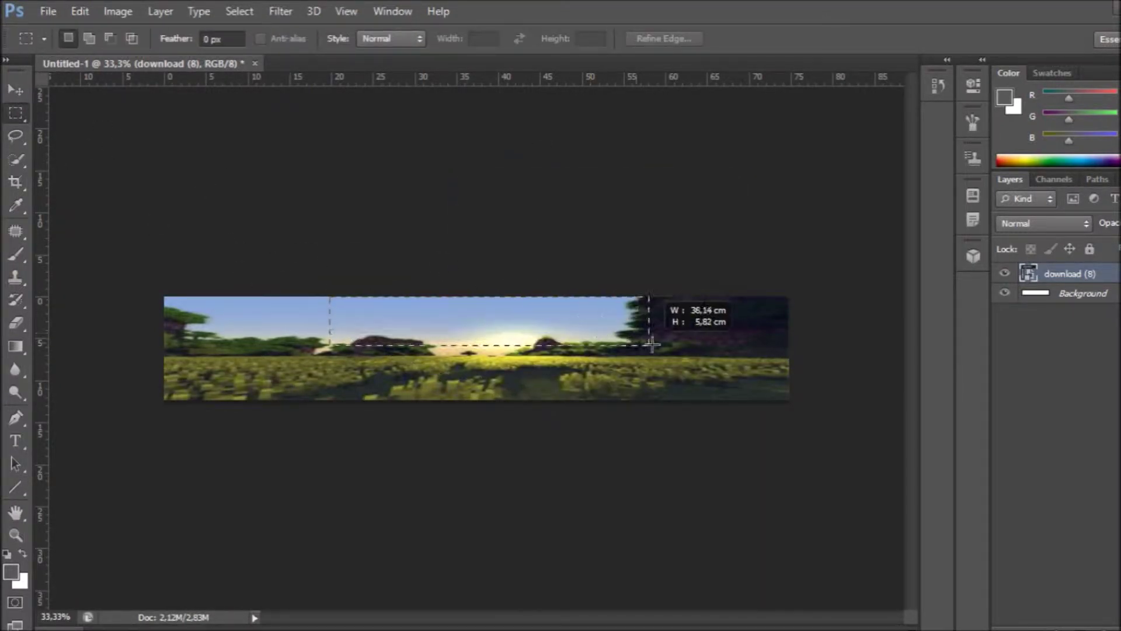
{"action": "left_click_drag", "start_coordinate": [505, 318], "coordinate": [834, 305]}
{"action": "key", "text": "Delete"}
{"action": "left_click", "coordinate": [601, 259]}
Erase the top strip and clear a bottom strip to white.
{"action": "key", "text": "e"}
{"action": "left_click_drag", "start_coordinate": [175, 300], "coordinate": [788, 301]}
{"action": "left_click_drag", "start_coordinate": [118, 283], "coordinate": [788, 301]}
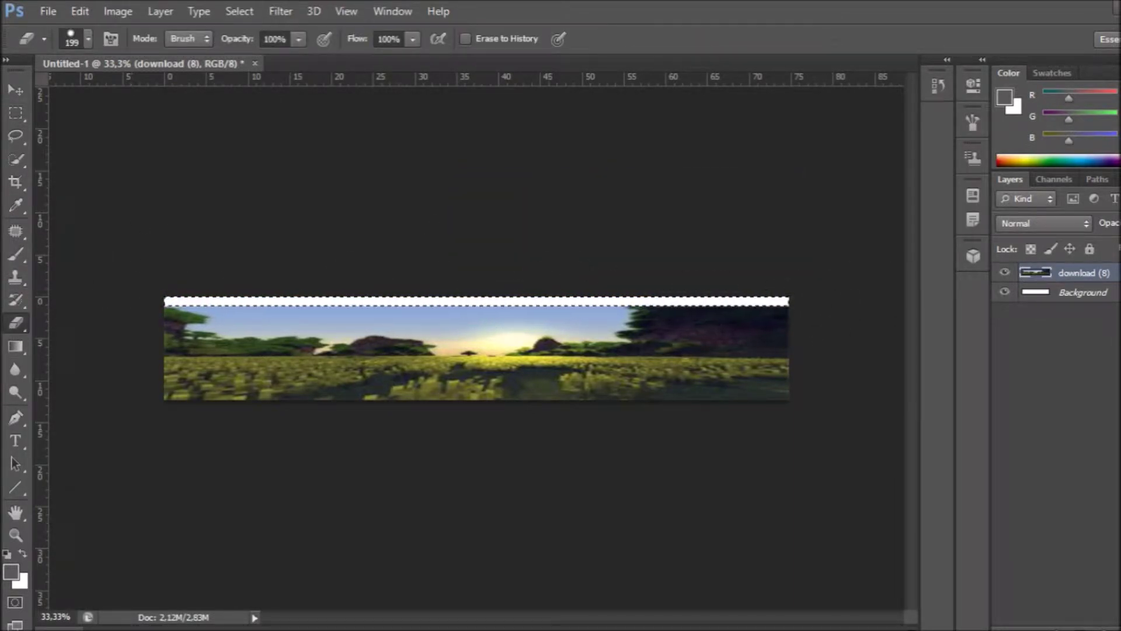
{"action": "key", "text": "m"}
{"action": "left_click_drag", "start_coordinate": [166, 400], "coordinate": [795, 390]}
{"action": "key", "text": "Delete"}
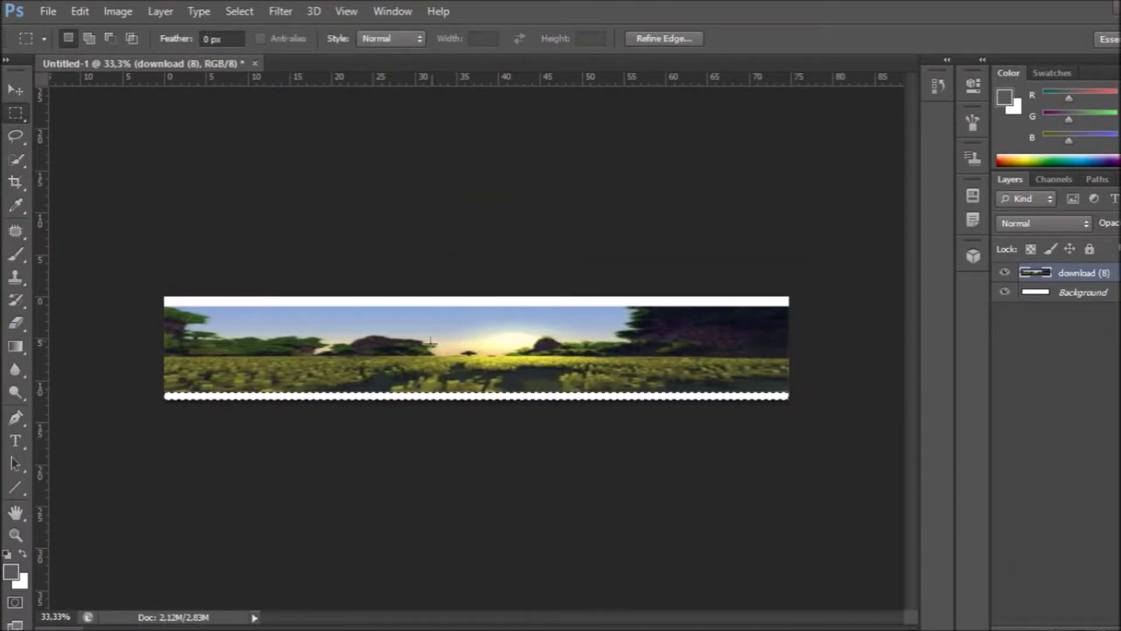
Start placing the 920x515_singapore game screenshot.
{"action": "left_click", "coordinate": [48, 11]}
{"action": "left_click", "coordinate": [152, 295]}
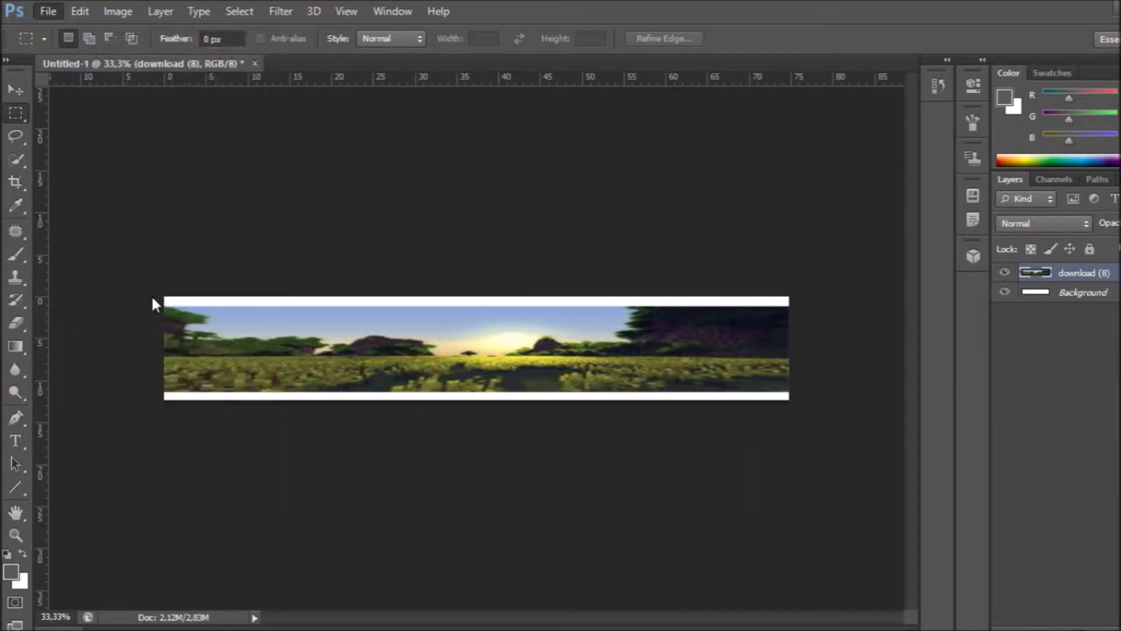
{"action": "double_click", "coordinate": [621, 133]}
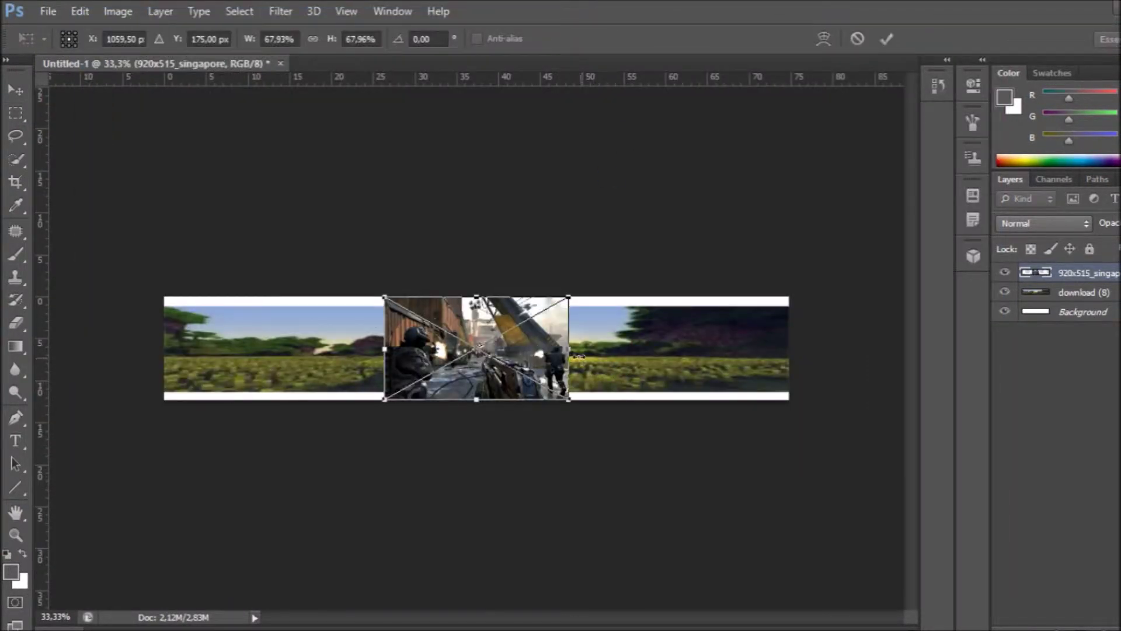
Stretch the 920x515_singapore screenshot to the banner's left and right edges.
{"action": "left_click_drag", "start_coordinate": [579, 356], "coordinate": [785, 351]}
{"action": "left_click_drag", "start_coordinate": [385, 349], "coordinate": [164, 349]}
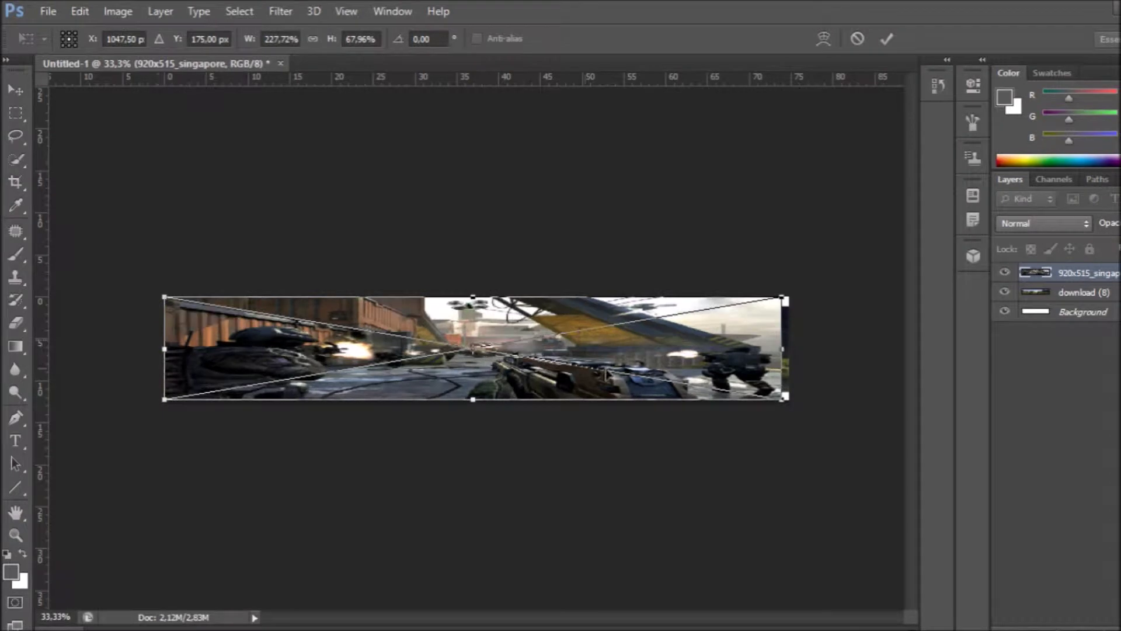
{"action": "key", "text": "Return"}
{"action": "key", "text": "m"}
Open the 2D 6K PACK.psd template file.
{"action": "left_click", "coordinate": [48, 11]}
{"action": "left_click", "coordinate": [87, 41]}
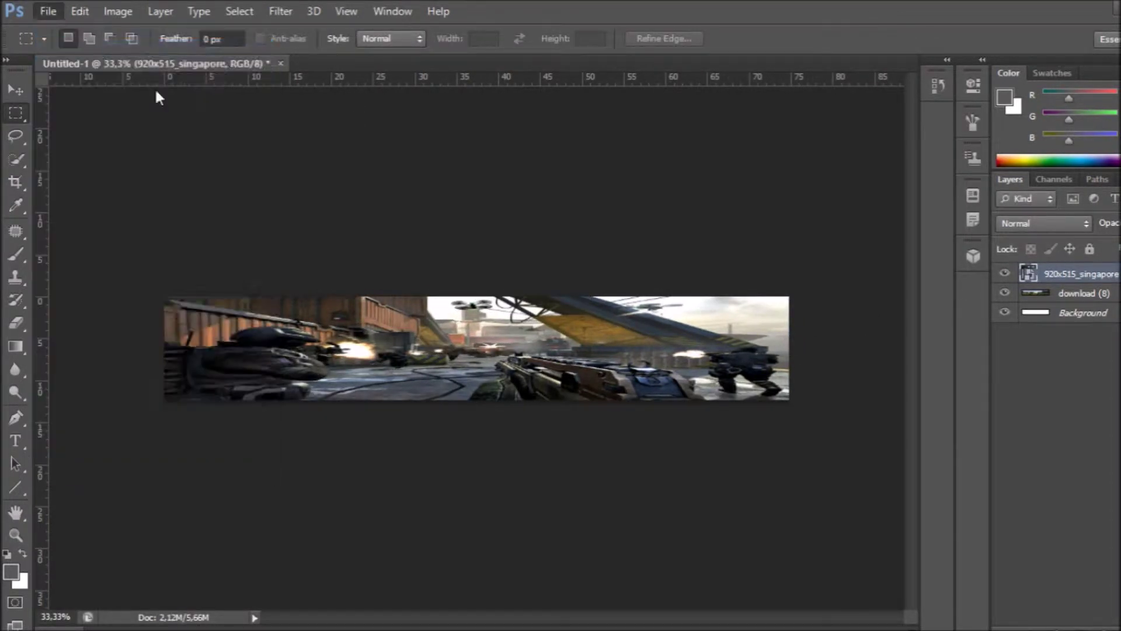
{"action": "double_click", "coordinate": [577, 315]}
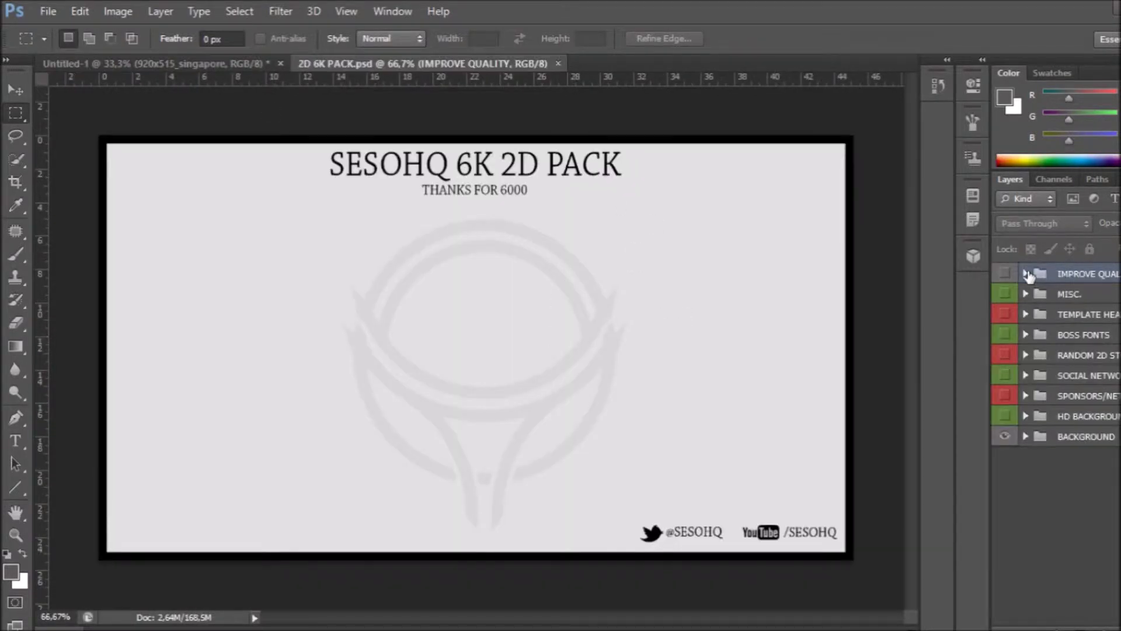
Show the HEADER 5 overlay in the template and drag it into Untitled-1.
{"action": "left_click", "coordinate": [1026, 273]}
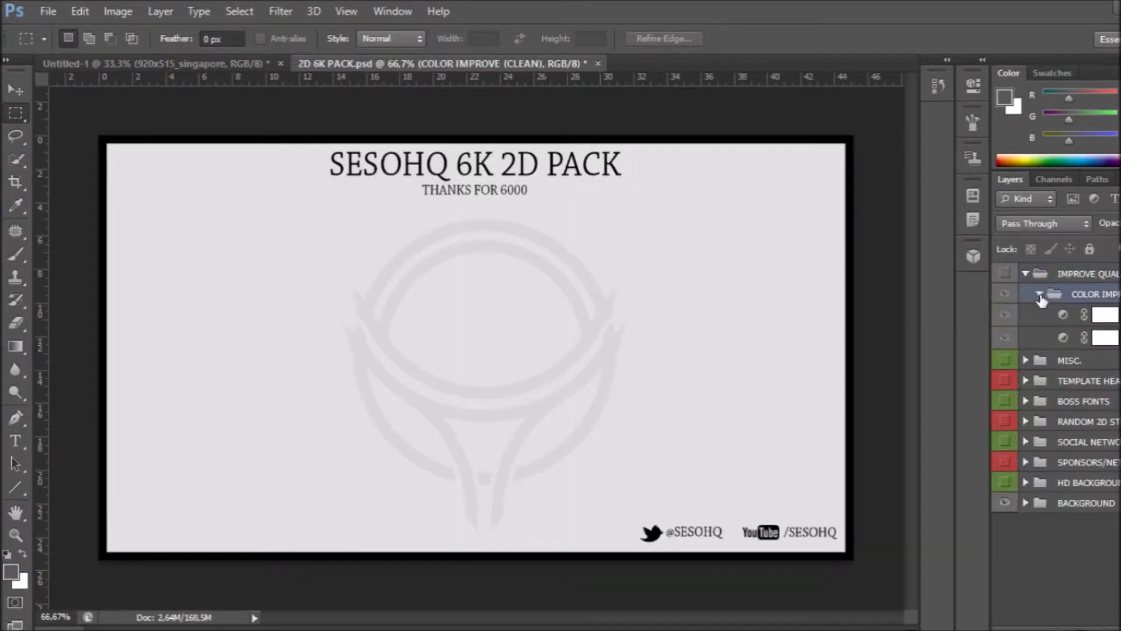
{"action": "left_click", "coordinate": [1027, 314]}
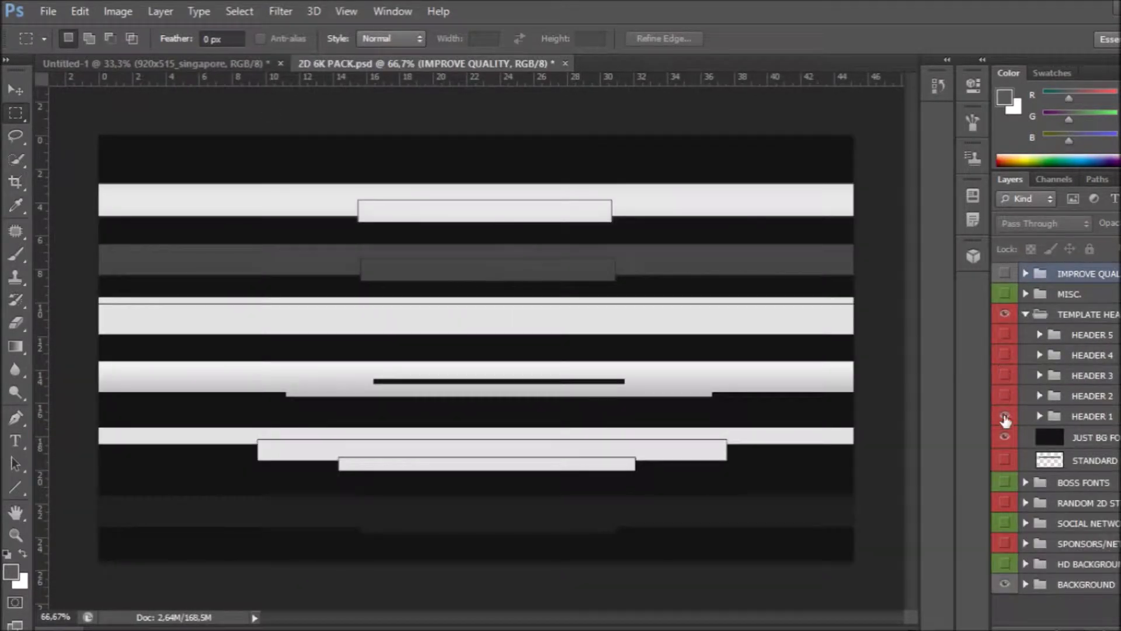
{"action": "left_click", "coordinate": [1005, 416]}
{"action": "left_click", "coordinate": [1040, 335]}
{"action": "left_click", "coordinate": [1005, 356]}
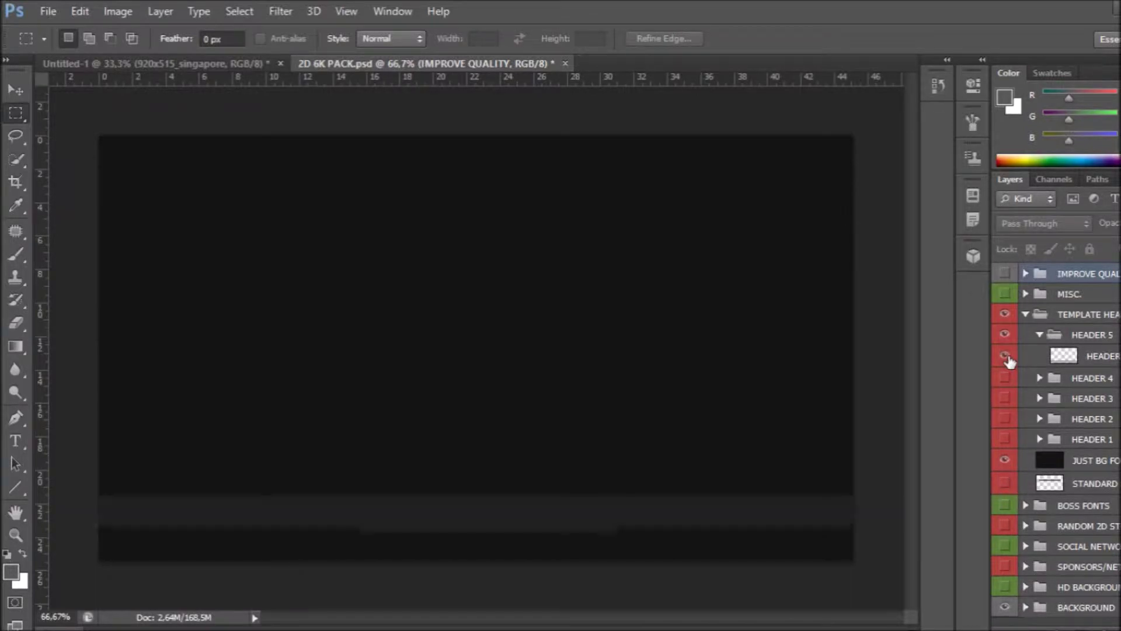
{"action": "left_click", "coordinate": [15, 89]}
{"action": "left_click_drag", "start_coordinate": [438, 516], "coordinate": [516, 305]}
Hide the template's header, preview its HD BACKGROUND earth layer, then return to the banner.
{"action": "key", "text": "ctrl+Tab"}
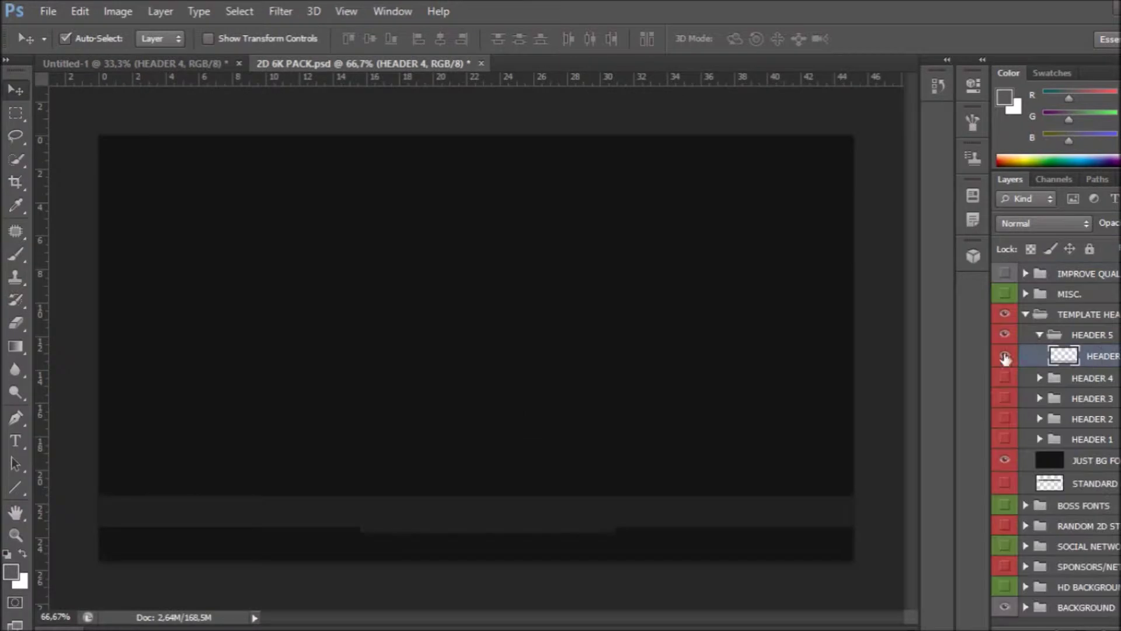
{"action": "left_click", "coordinate": [1005, 356]}
{"action": "left_click", "coordinate": [1026, 314]}
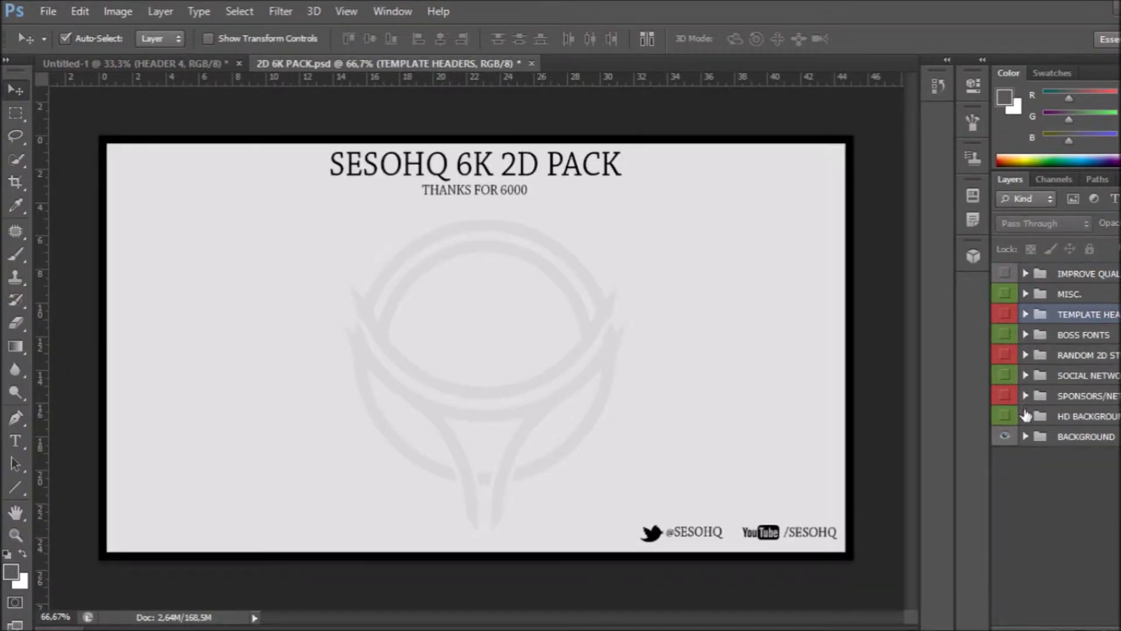
{"action": "left_click", "coordinate": [1025, 416]}
{"action": "scroll", "coordinate": [1028, 432], "scroll_direction": "down", "scroll_amount": 3}
{"action": "left_click", "coordinate": [1004, 410]}
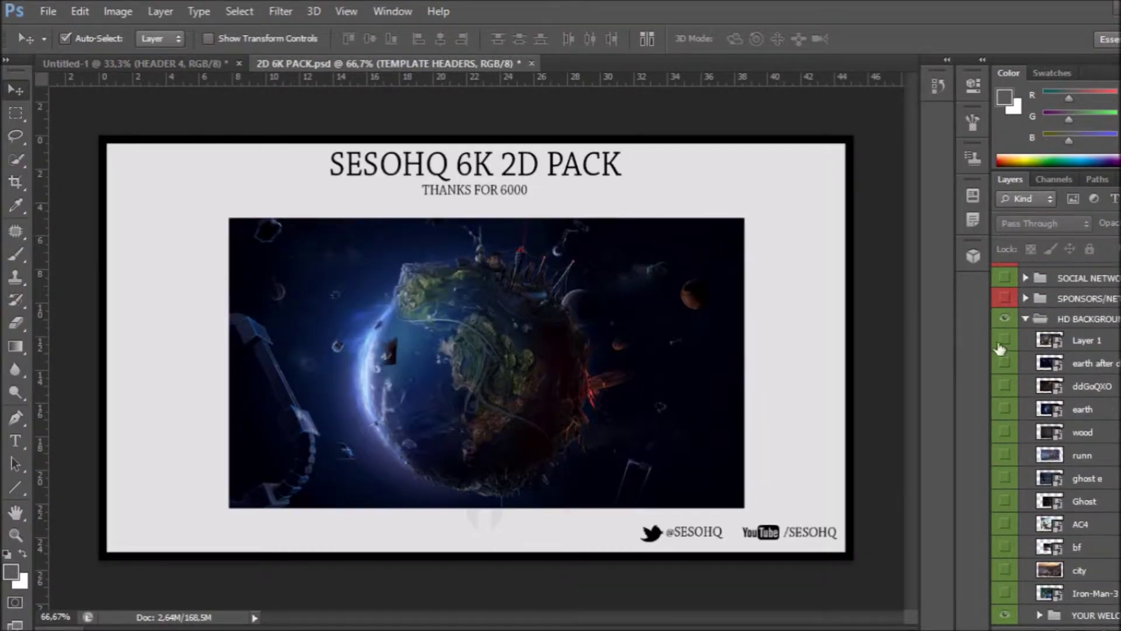
{"action": "left_click", "coordinate": [1026, 318]}
{"action": "key", "text": "ctrl+Tab"}
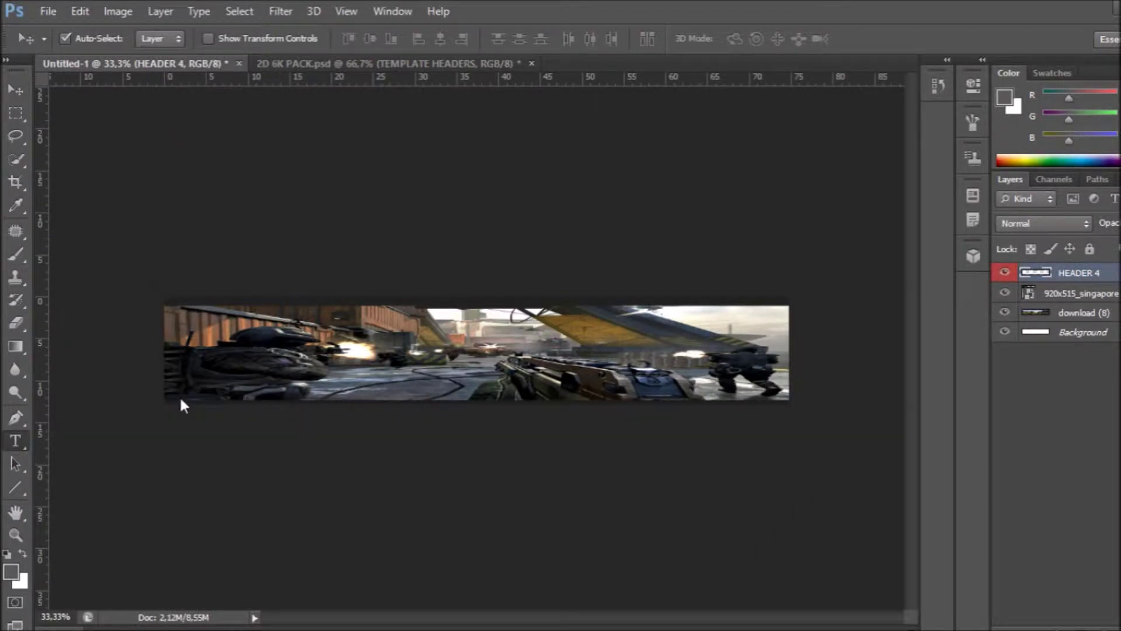
Colour the PVP text orange (f89201) after trying blue and green, and commit it.
{"action": "key", "text": "t"}
{"action": "left_click", "coordinate": [525, 341]}
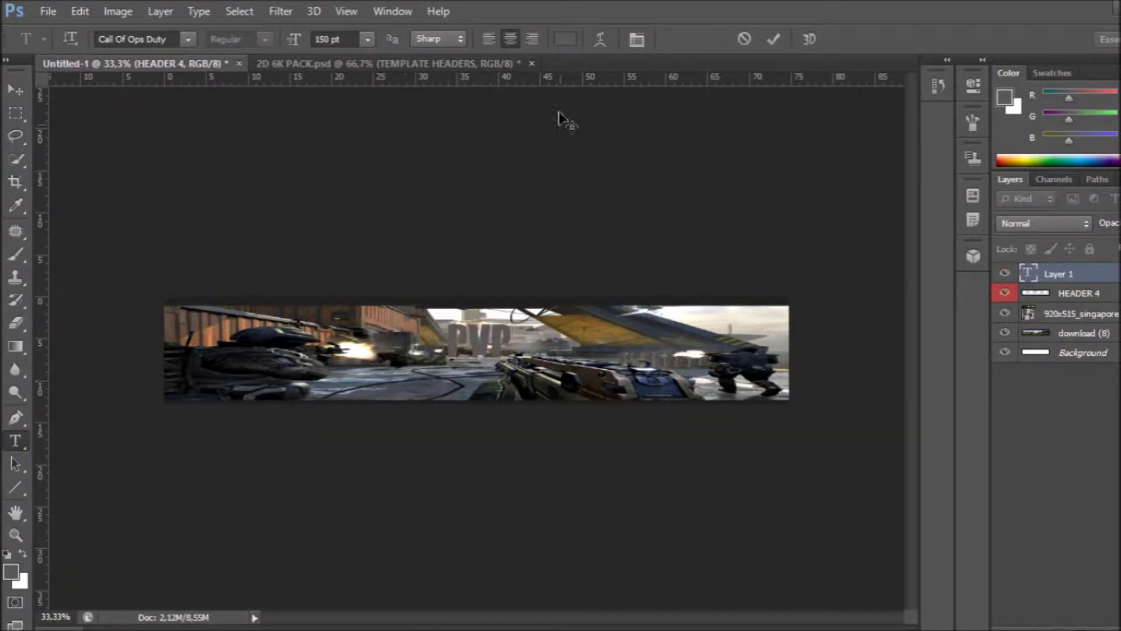
{"action": "left_click", "coordinate": [565, 38]}
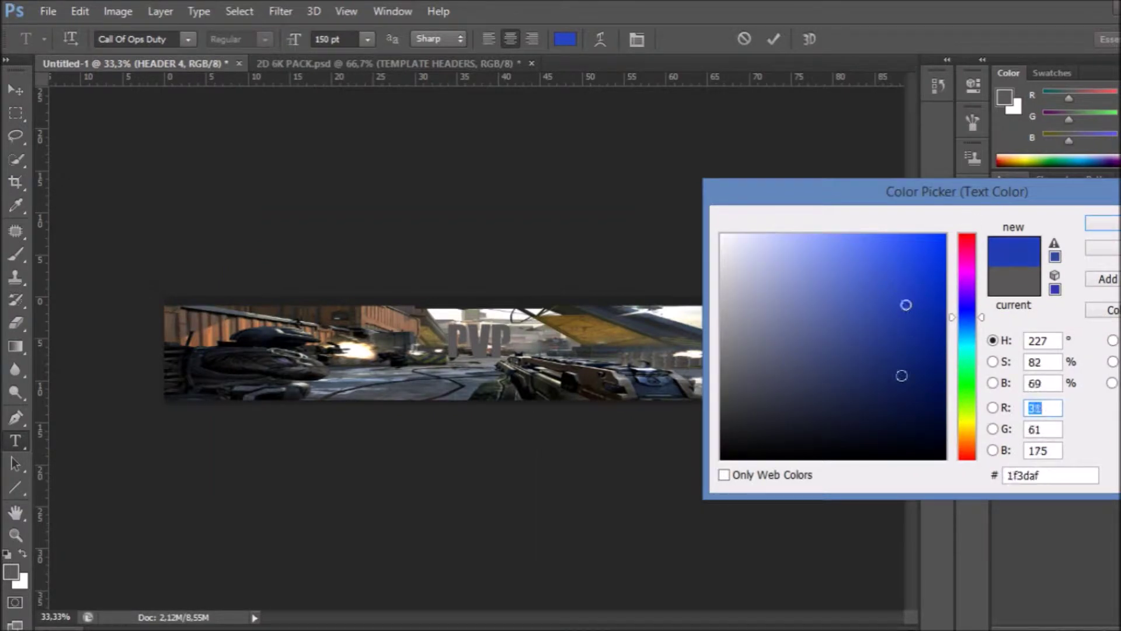
{"action": "left_click", "coordinate": [901, 376]}
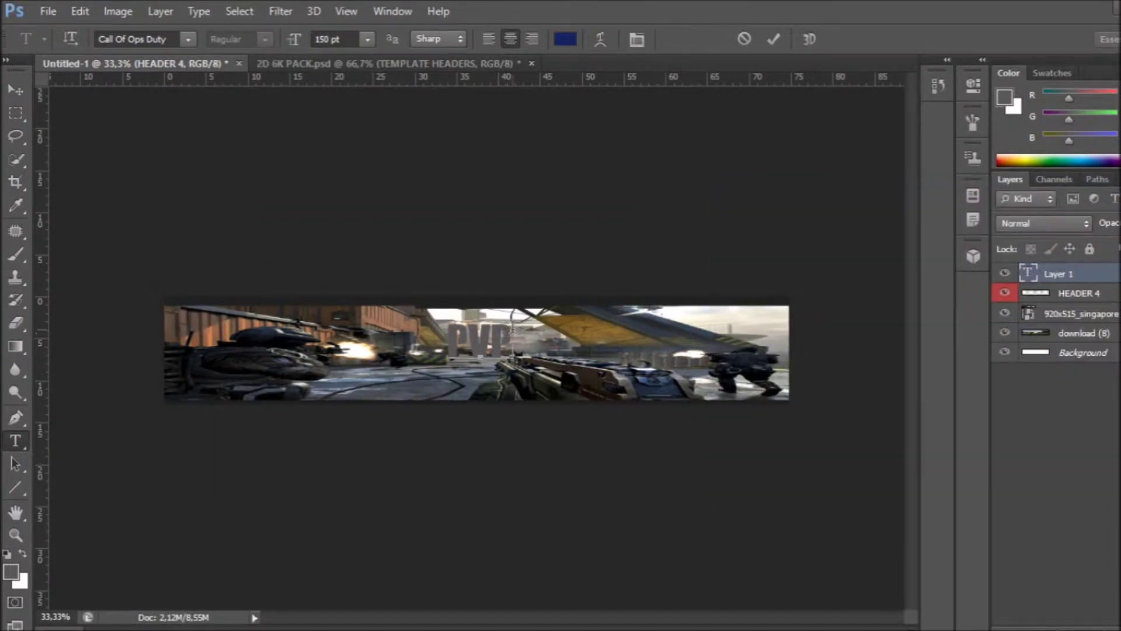
{"action": "left_click", "coordinate": [940, 344]}
{"action": "left_click", "coordinate": [841, 376]}
{"action": "left_click_drag", "start_coordinate": [967, 317], "coordinate": [967, 435]}
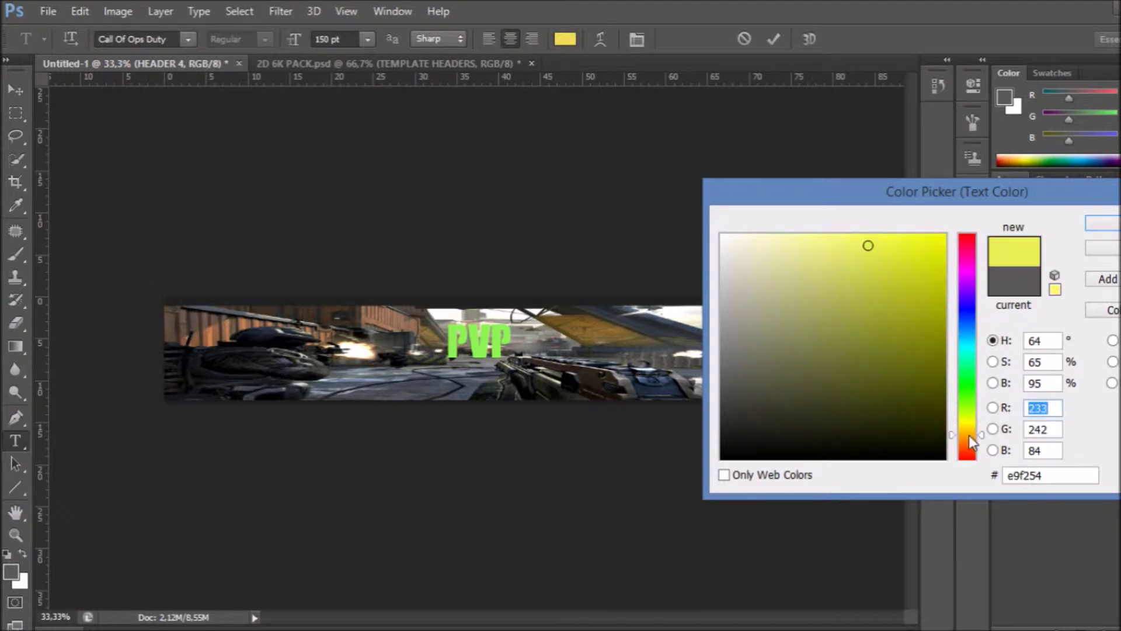
{"action": "left_click", "coordinate": [945, 237]}
{"action": "key", "text": "Return"}
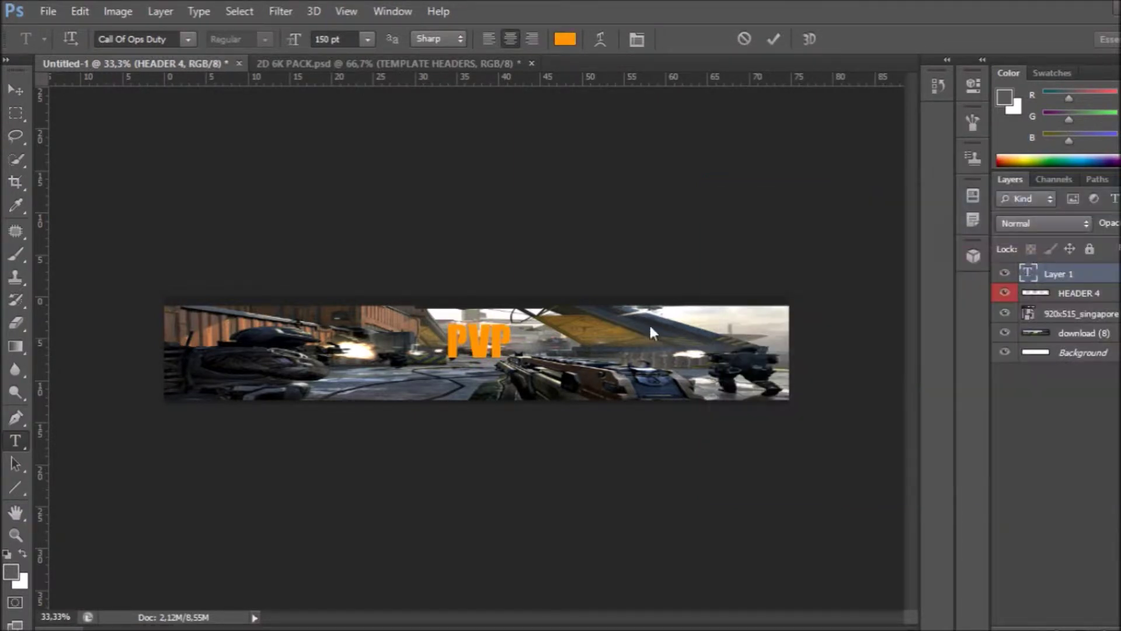
{"action": "left_click", "coordinate": [424, 392]}
Move PRO beneath PVP and set its font to Critical Mass LDR.
{"action": "left_click_drag", "start_coordinate": [415, 441], "coordinate": [488, 423]}
{"action": "left_click", "coordinate": [187, 39]}
{"action": "left_click", "coordinate": [157, 191]}
{"action": "left_click", "coordinate": [187, 39]}
{"action": "left_click", "coordinate": [158, 191]}
{"action": "left_click", "coordinate": [188, 39]}
{"action": "left_click", "coordinate": [280, 125]}
{"action": "left_click", "coordinate": [578, 383]}
{"action": "type", "text": "PRO"}
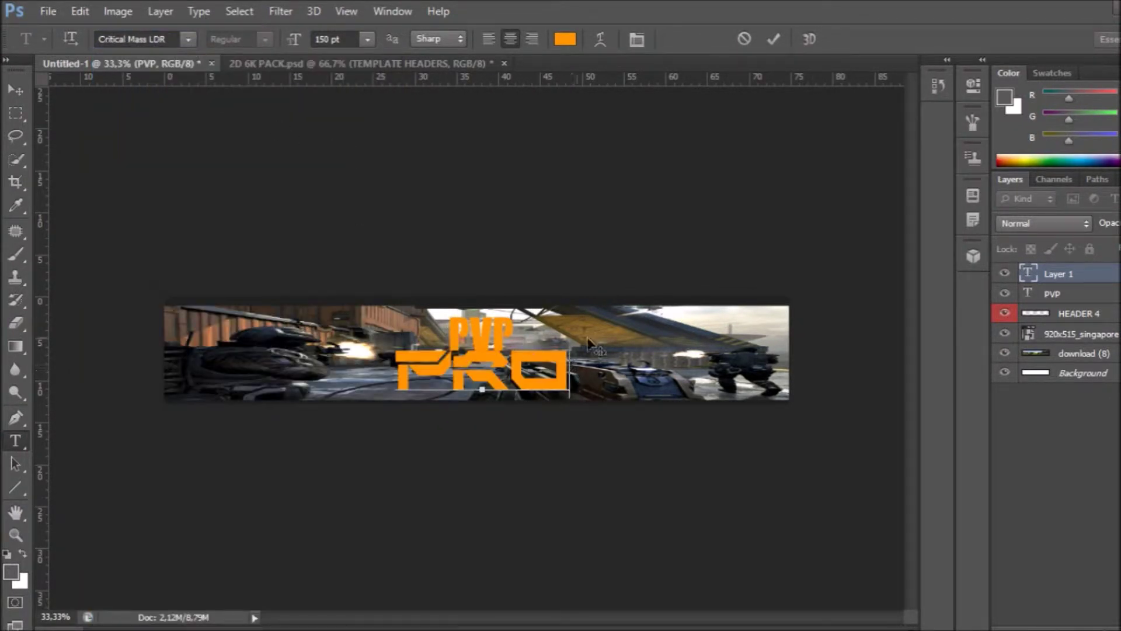
Position PVP above PRO and open PRO's Layer Style blending channel options.
{"action": "left_click_drag", "start_coordinate": [1045, 368], "coordinate": [1098, 622]}
{"action": "left_click", "coordinate": [461, 318]}
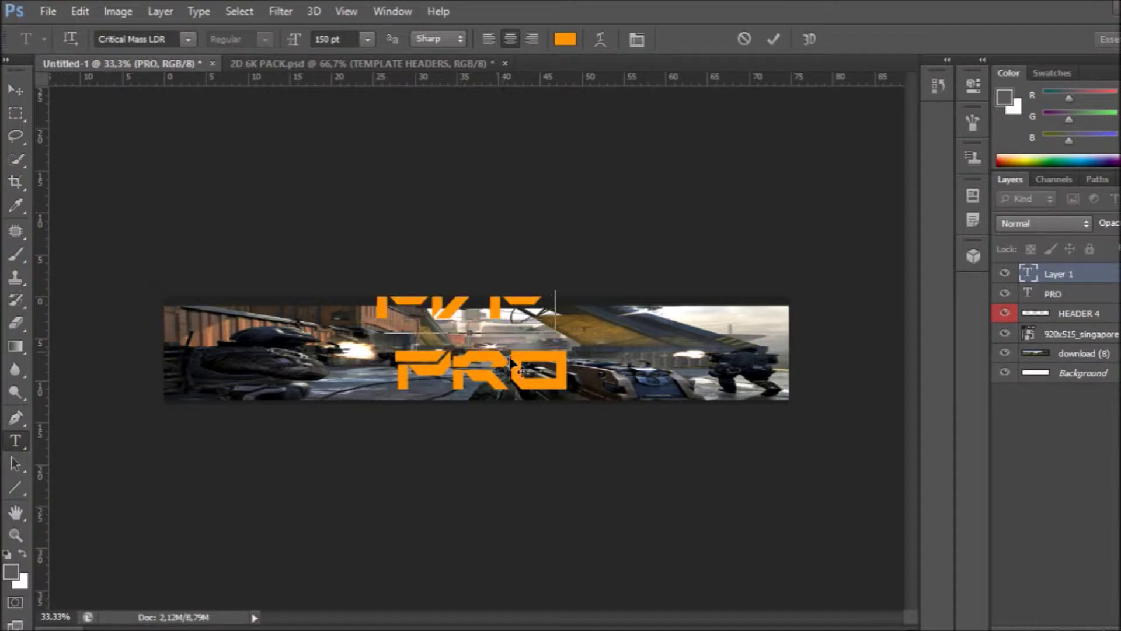
{"action": "left_click_drag", "start_coordinate": [507, 355], "coordinate": [524, 369]}
{"action": "double_click", "coordinate": [1087, 294]}
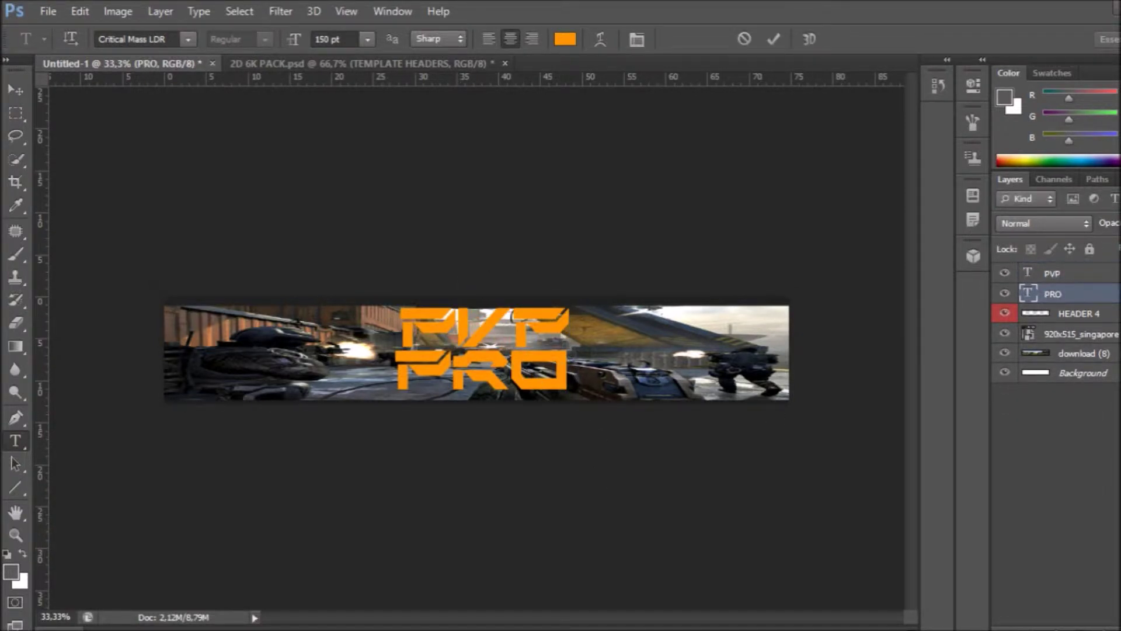
{"action": "left_click", "coordinate": [774, 396]}
Set PRO's Blend If to Blue at underlying 17 and add a low-opacity red overlay.
{"action": "left_click", "coordinate": [727, 453]}
{"action": "left_click_drag", "start_coordinate": [794, 131], "coordinate": [795, 146]}
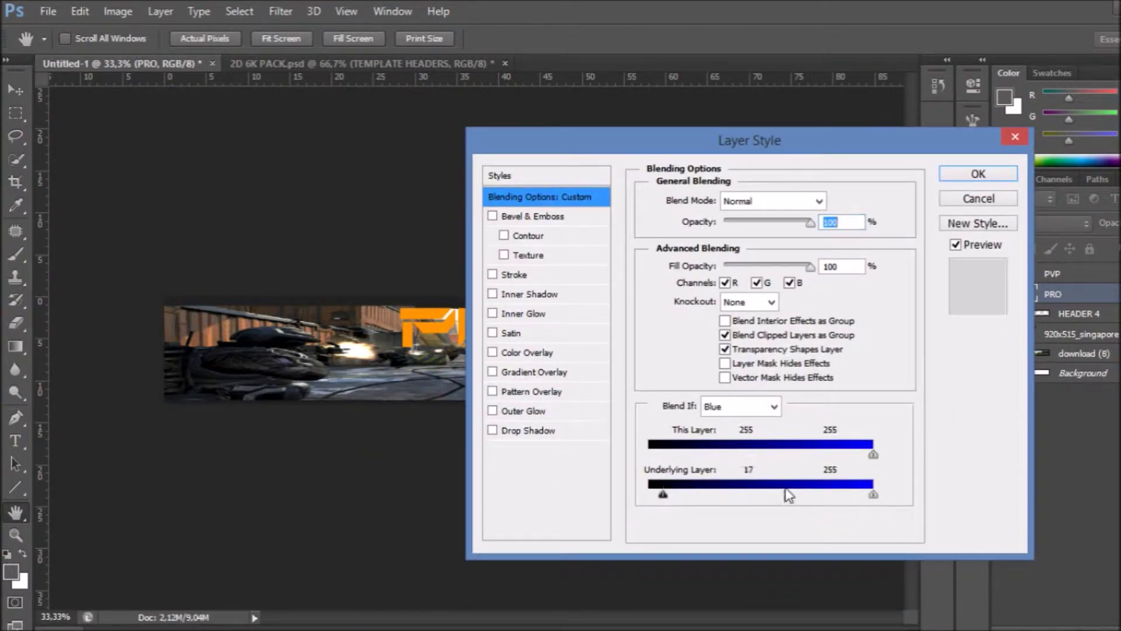
{"action": "left_click", "coordinate": [958, 176]}
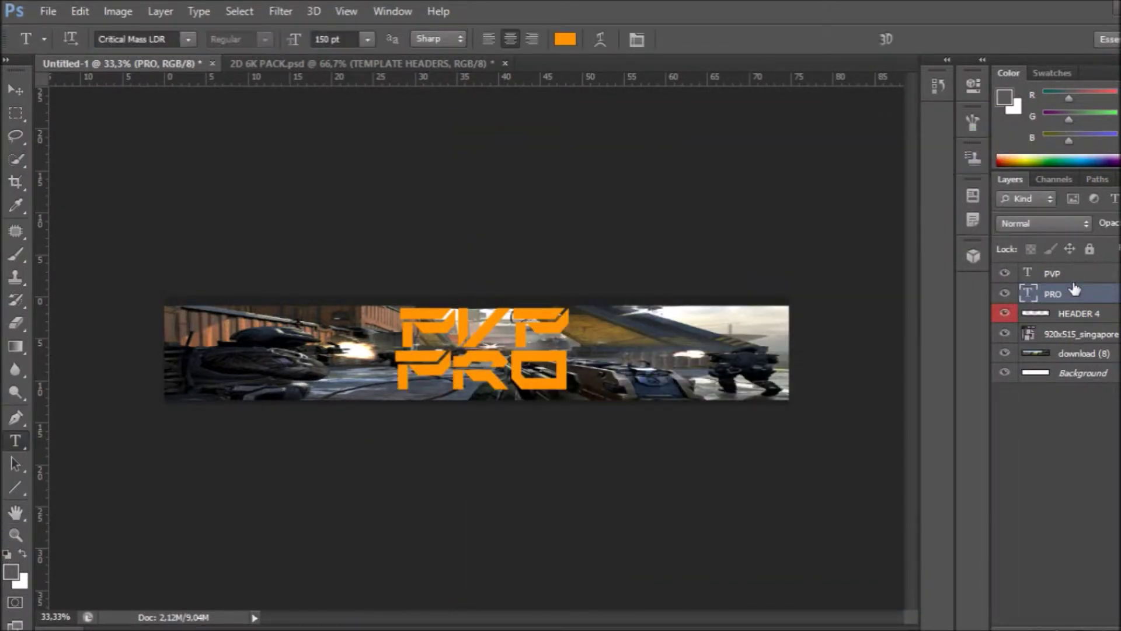
{"action": "double_click", "coordinate": [1075, 289]}
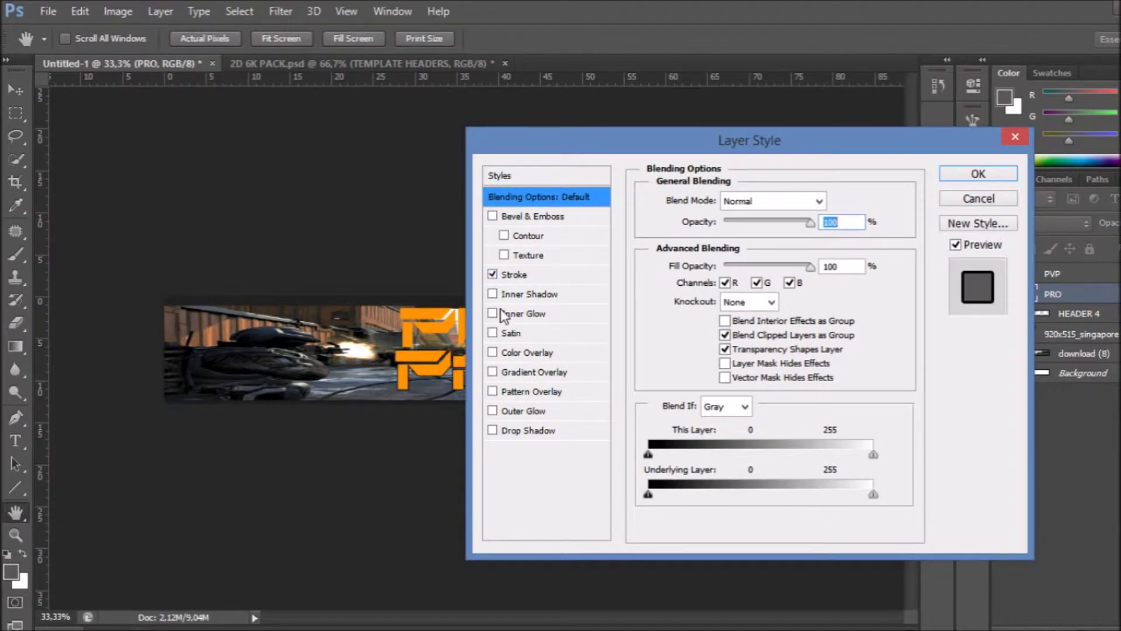
{"action": "left_click", "coordinate": [500, 353]}
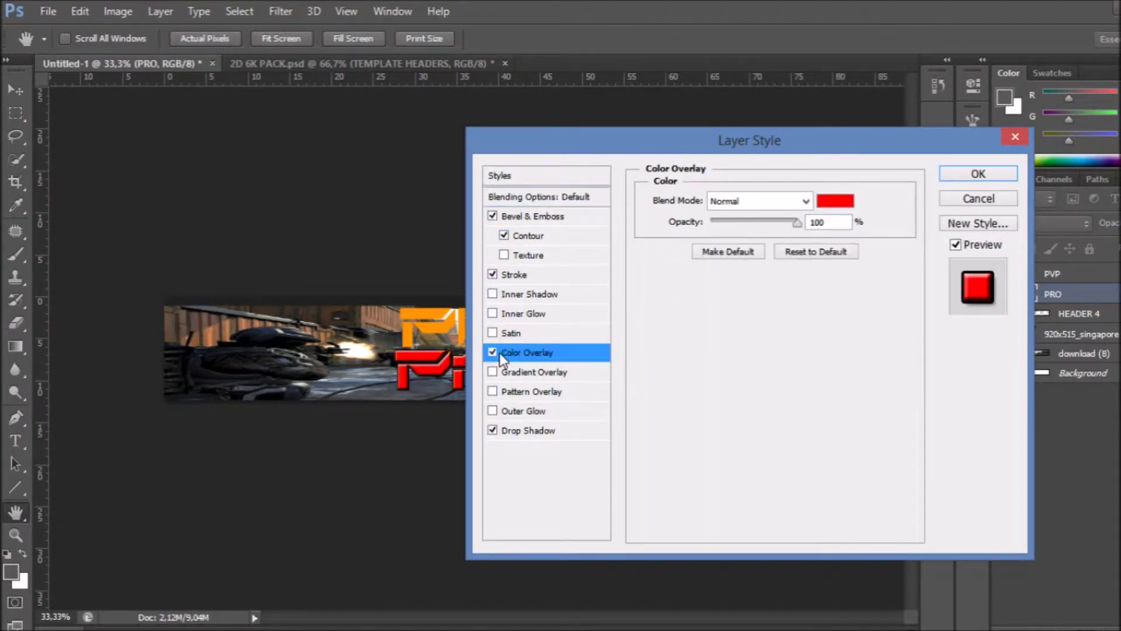
{"action": "left_click_drag", "start_coordinate": [745, 223], "coordinate": [721, 224]}
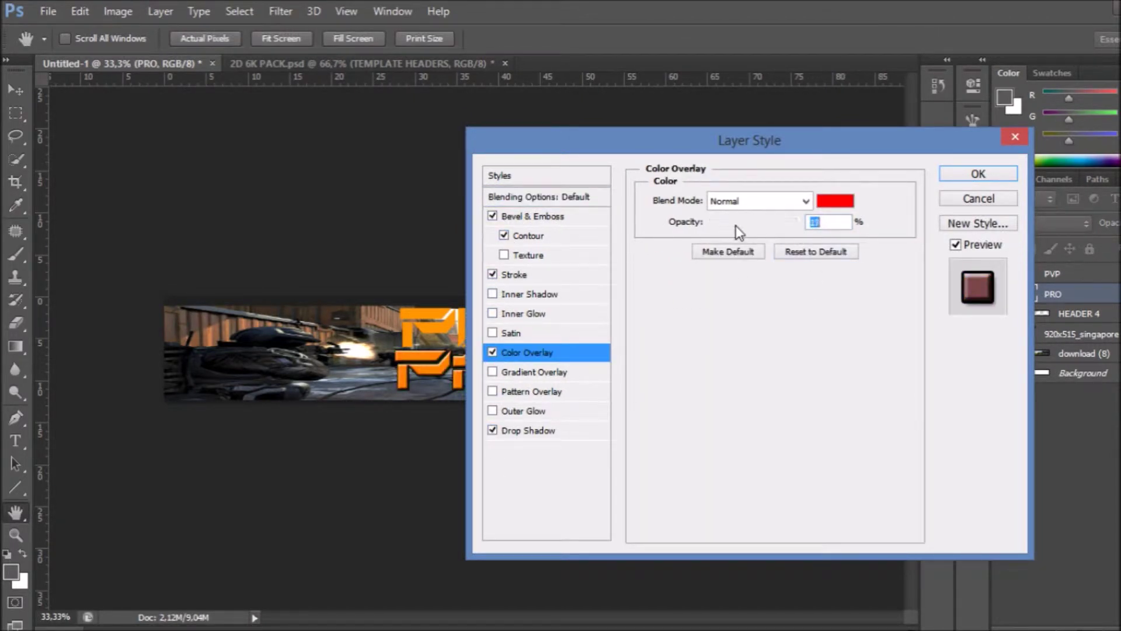
{"action": "left_click", "coordinate": [979, 173]}
Add a red colour overlay to the PVP layer style.
{"action": "double_click", "coordinate": [1081, 273]}
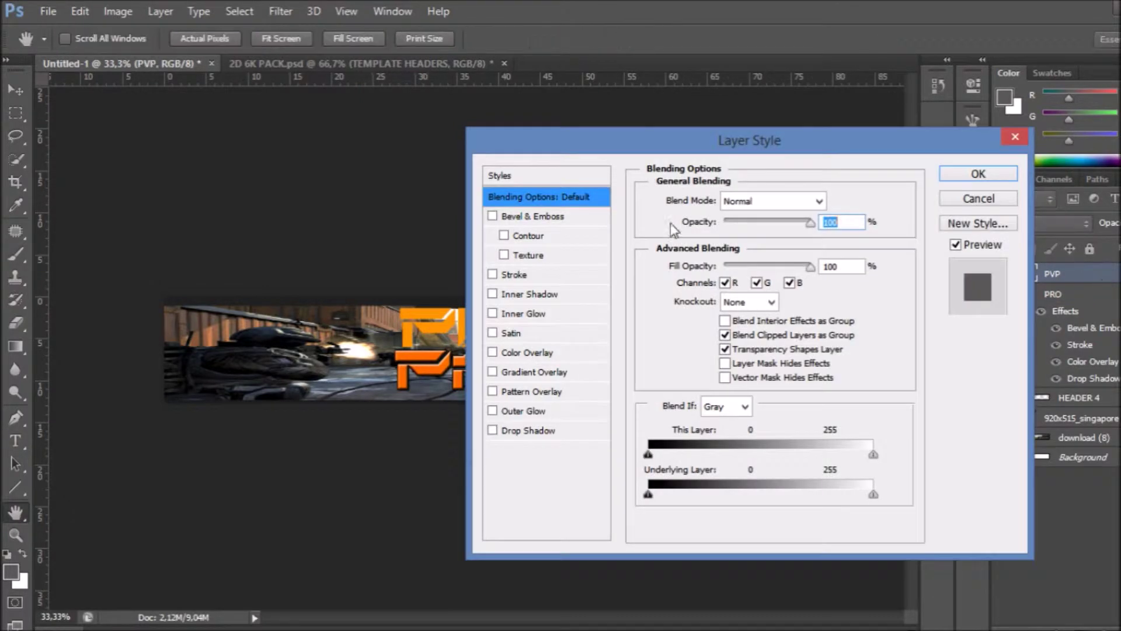
{"action": "left_click", "coordinate": [493, 353]}
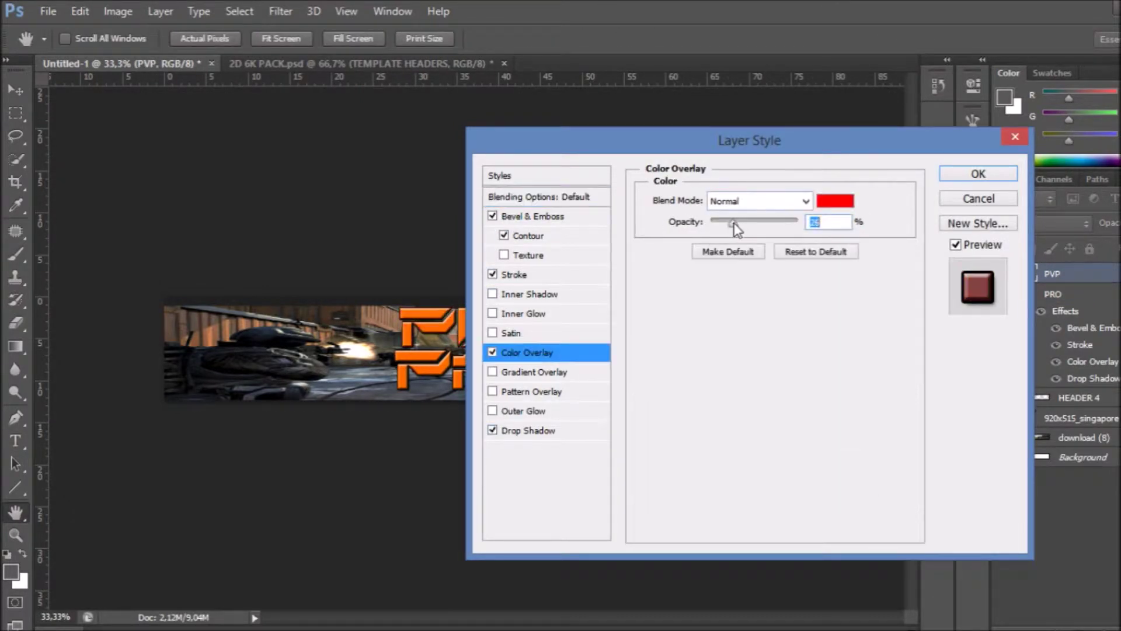
{"action": "left_click", "coordinate": [978, 173]}
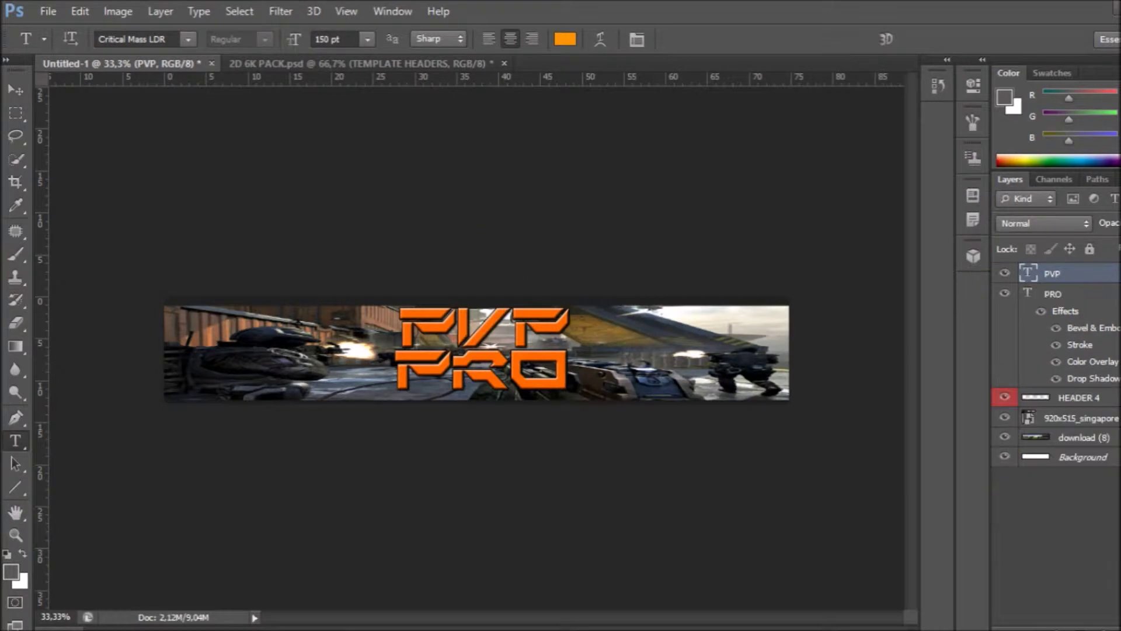
Extrude PRO into 3D, then discard it and retype PRO as flat text below PVP.
{"action": "left_click", "coordinate": [581, 259]}
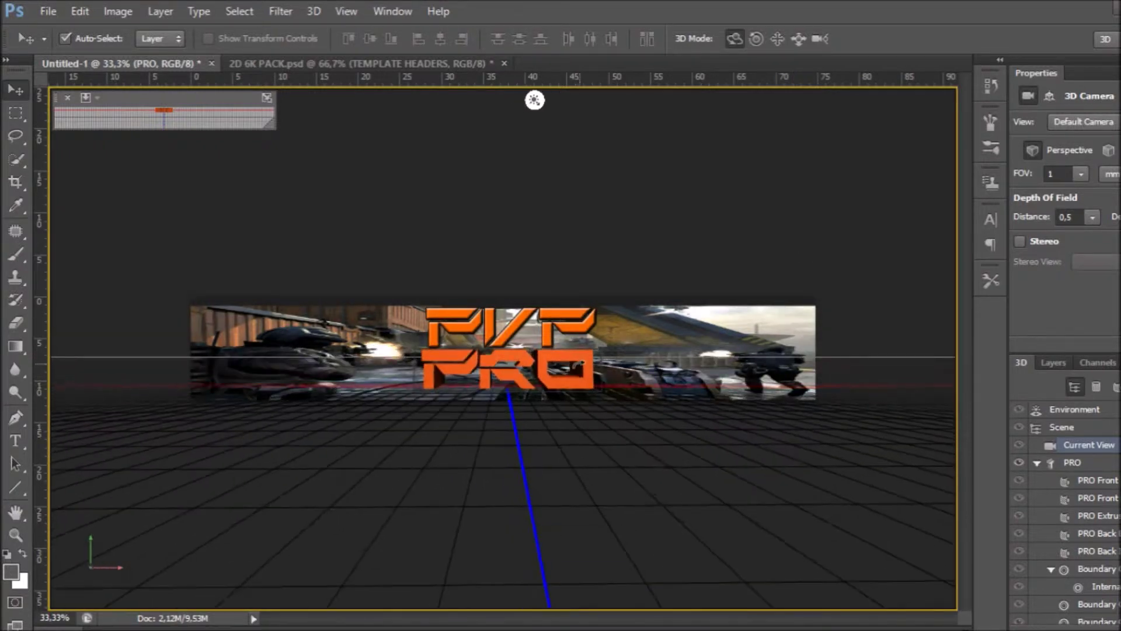
{"action": "left_click", "coordinate": [1055, 363]}
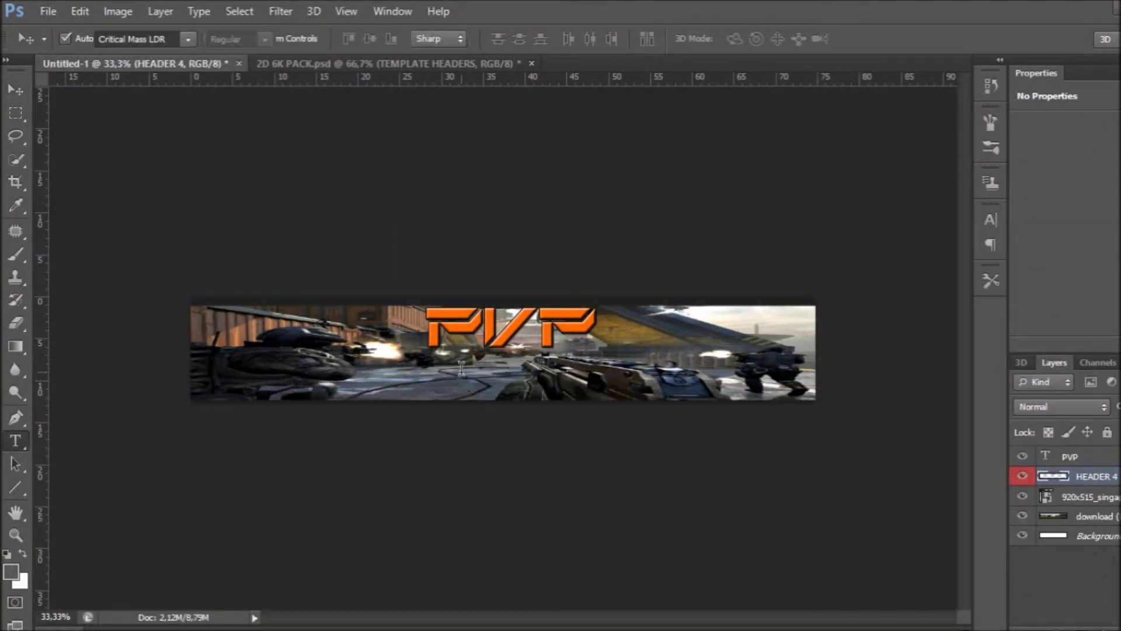
{"action": "left_click", "coordinate": [502, 397]}
{"action": "type", "text": "PRO"}
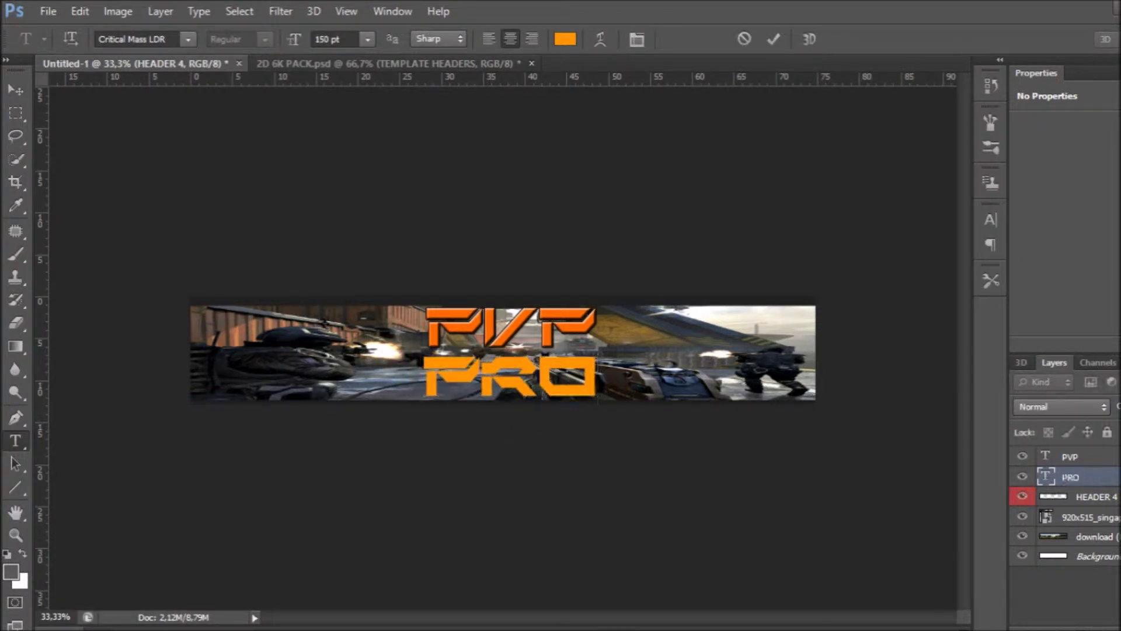
{"action": "key", "text": "ctrl+Return"}
Give the new PRO layer a reduced-opacity colour overlay and bevel to match PVP.
{"action": "double_click", "coordinate": [1098, 478]}
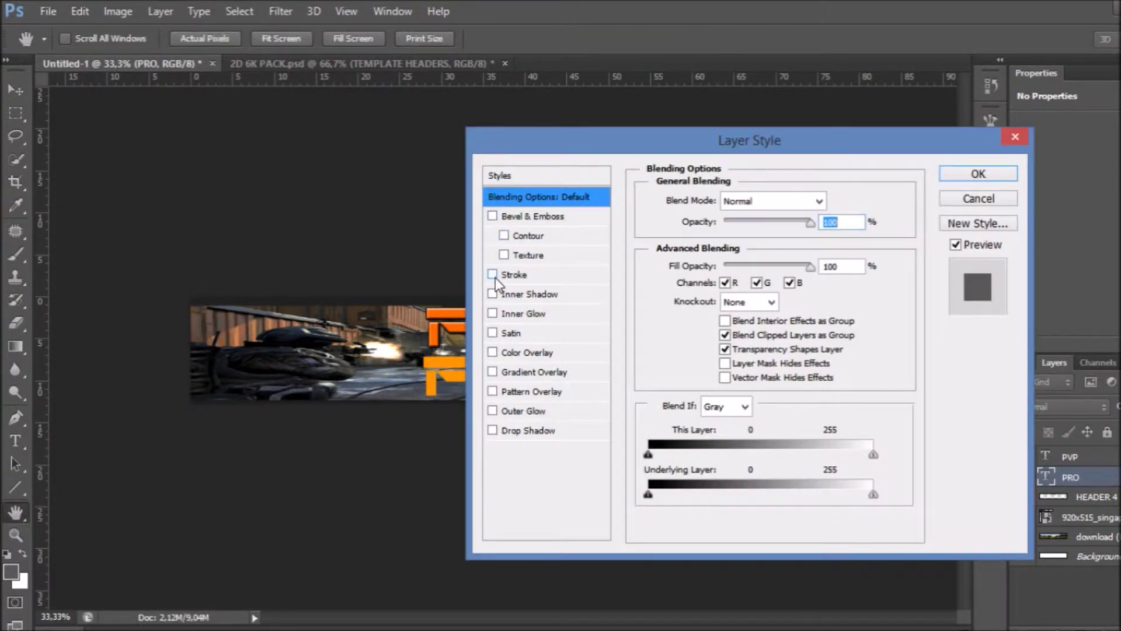
{"action": "left_click", "coordinate": [493, 352]}
{"action": "left_click_drag", "start_coordinate": [797, 221], "coordinate": [737, 223]}
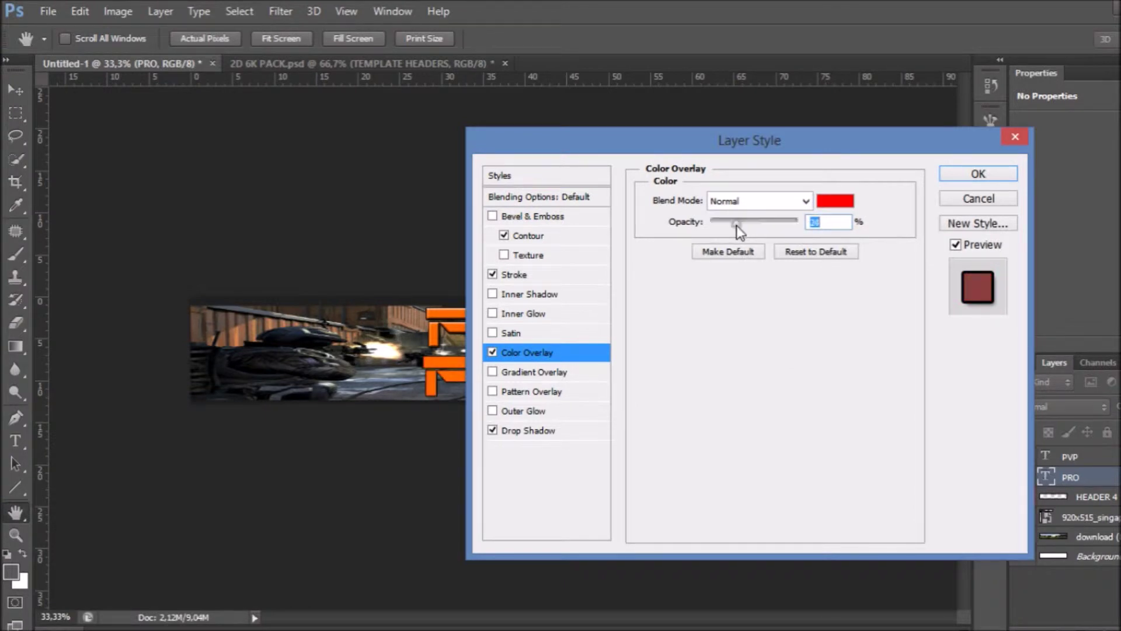
{"action": "left_click", "coordinate": [493, 215]}
{"action": "left_click", "coordinate": [978, 173]}
Warp PRO with the Arch style, flattening its bend.
{"action": "key", "text": "t"}
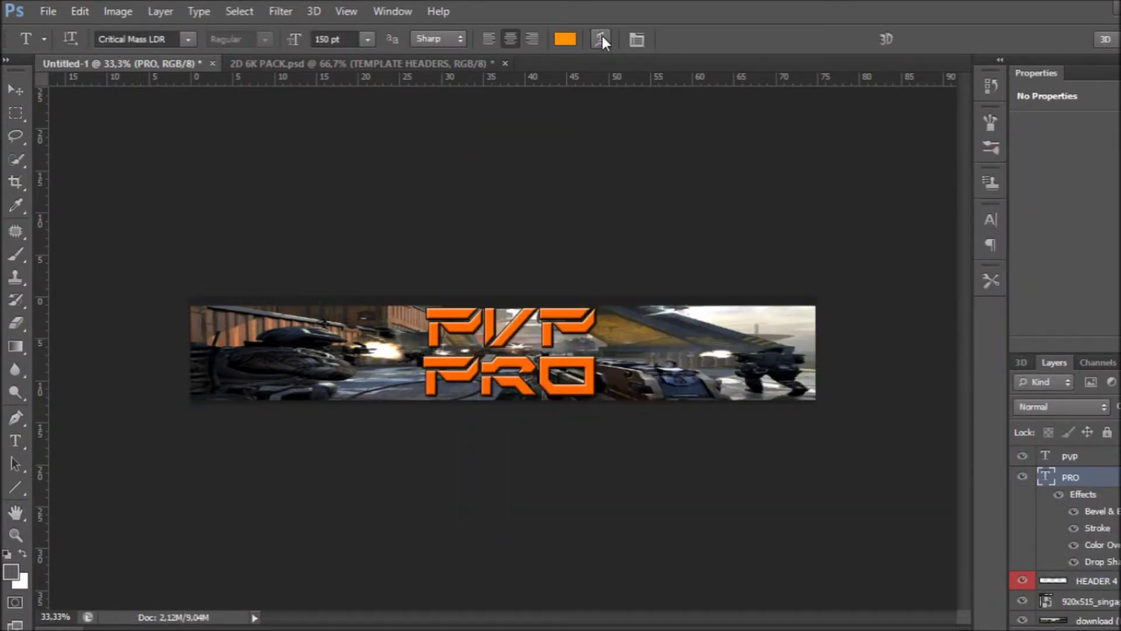
{"action": "left_click", "coordinate": [596, 38]}
{"action": "left_click", "coordinate": [912, 343]}
{"action": "left_click", "coordinate": [841, 113]}
{"action": "left_click_drag", "start_coordinate": [880, 422], "coordinate": [841, 425]}
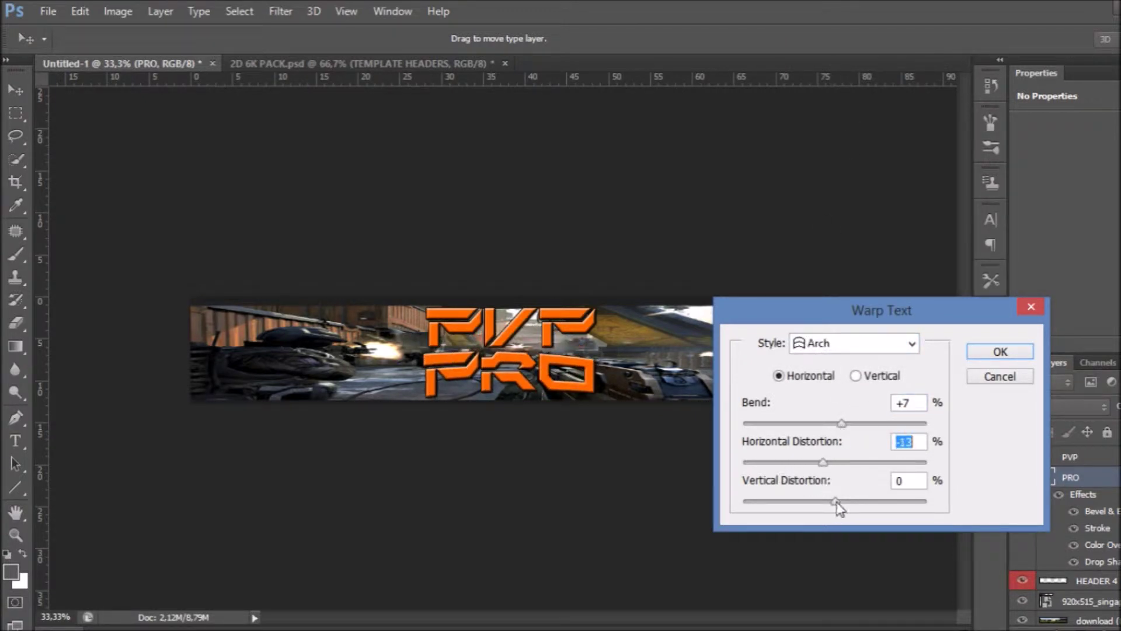
{"action": "left_click", "coordinate": [1000, 351]}
Warp PVP with the Arch style, adjusting its bend and distortion.
{"action": "left_click", "coordinate": [1109, 461]}
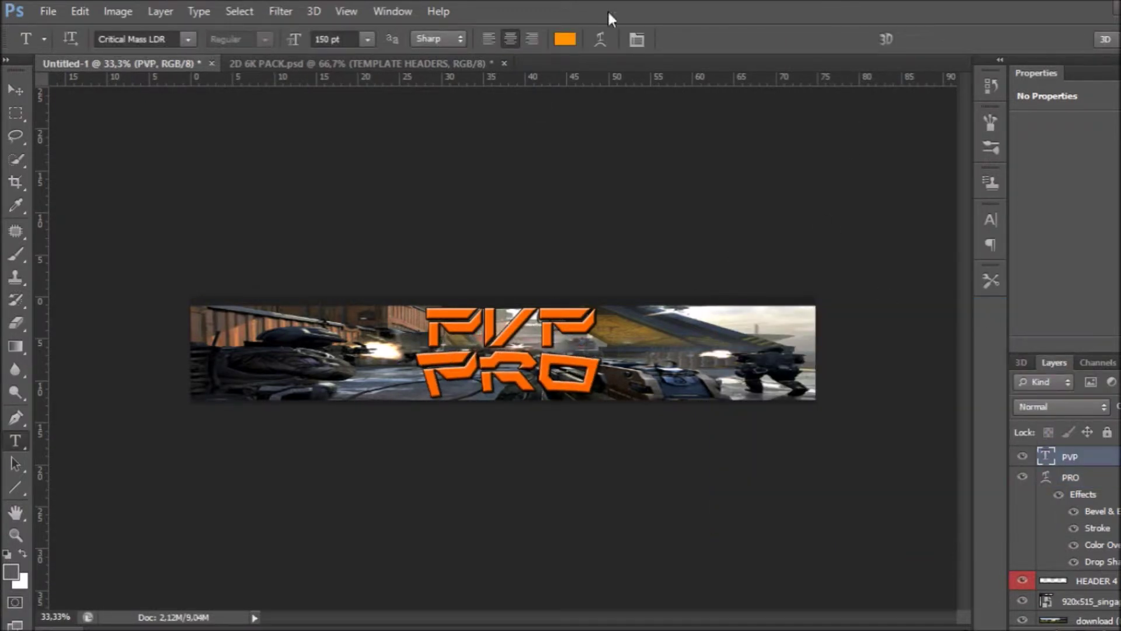
{"action": "left_click", "coordinate": [600, 39]}
{"action": "left_click", "coordinate": [911, 343]}
{"action": "left_click", "coordinate": [844, 111]}
{"action": "left_click_drag", "start_coordinate": [882, 422], "coordinate": [829, 430]}
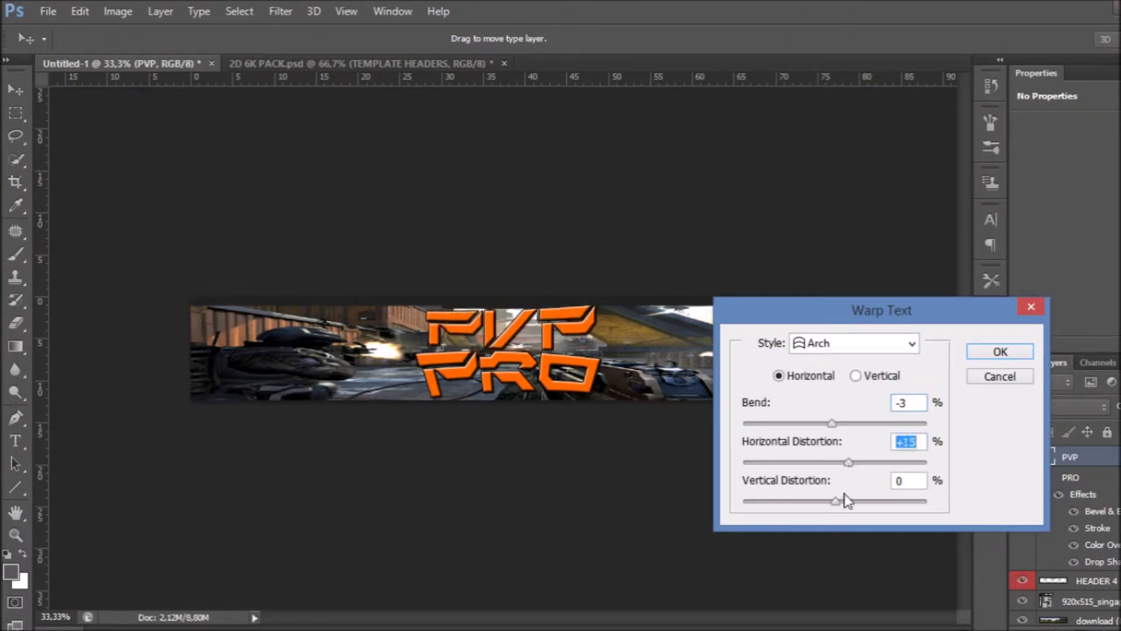
{"action": "left_click", "coordinate": [1015, 349]}
Begin placing an image file, then switch to the browser to find more images.
{"action": "left_click", "coordinate": [48, 11]}
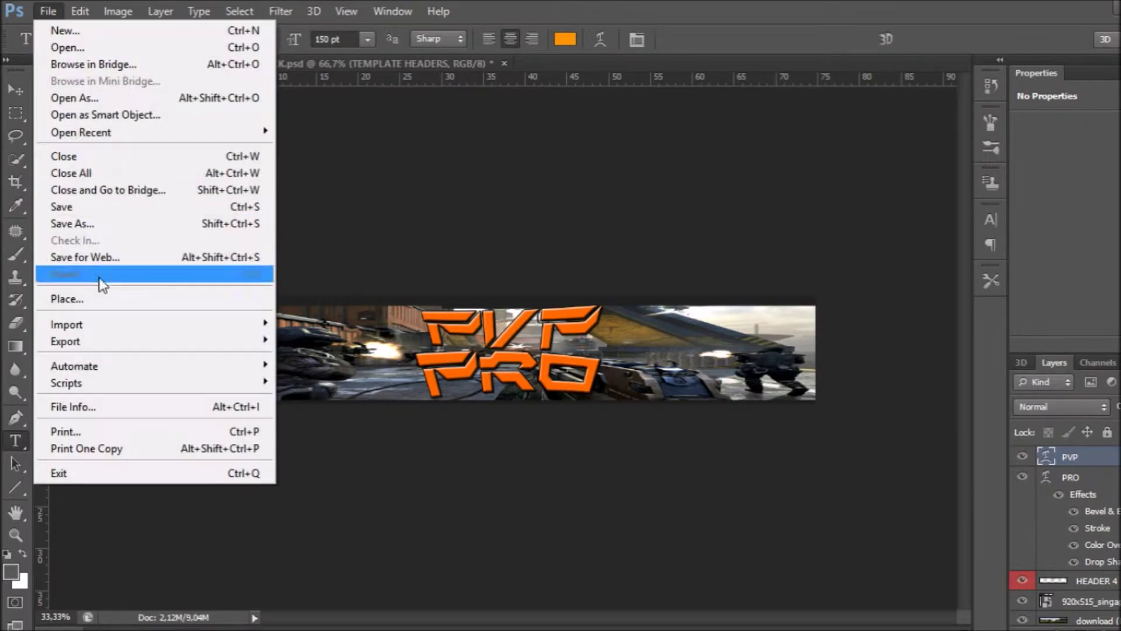
{"action": "left_click", "coordinate": [60, 298]}
{"action": "left_click", "coordinate": [463, 561]}
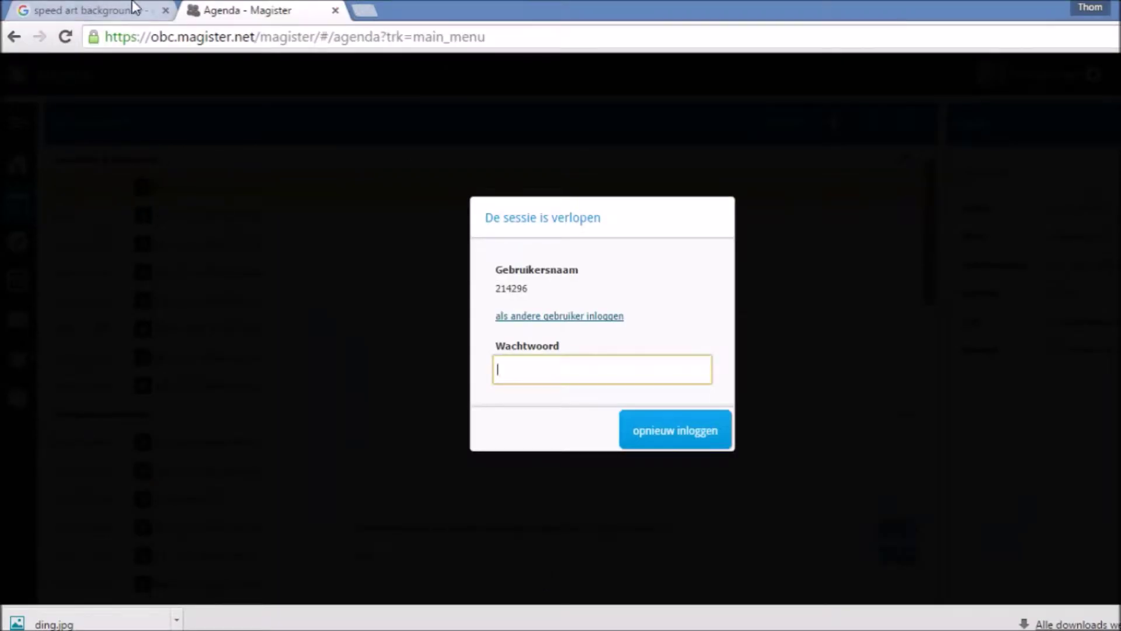
Search Google Images for smoke.png, then for particles.png.
{"action": "left_click", "coordinate": [88, 10]}
{"action": "triple_click", "coordinate": [193, 78]}
{"action": "type", "text": "smoke"}
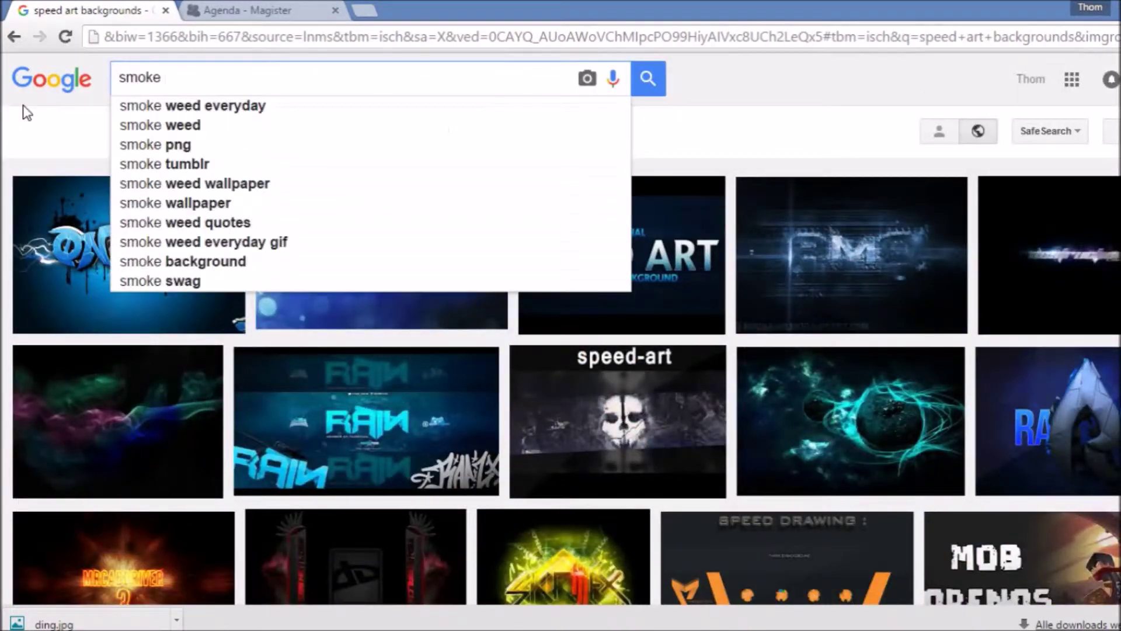
{"action": "type", "text": ".png"}
{"action": "key", "text": "Return"}
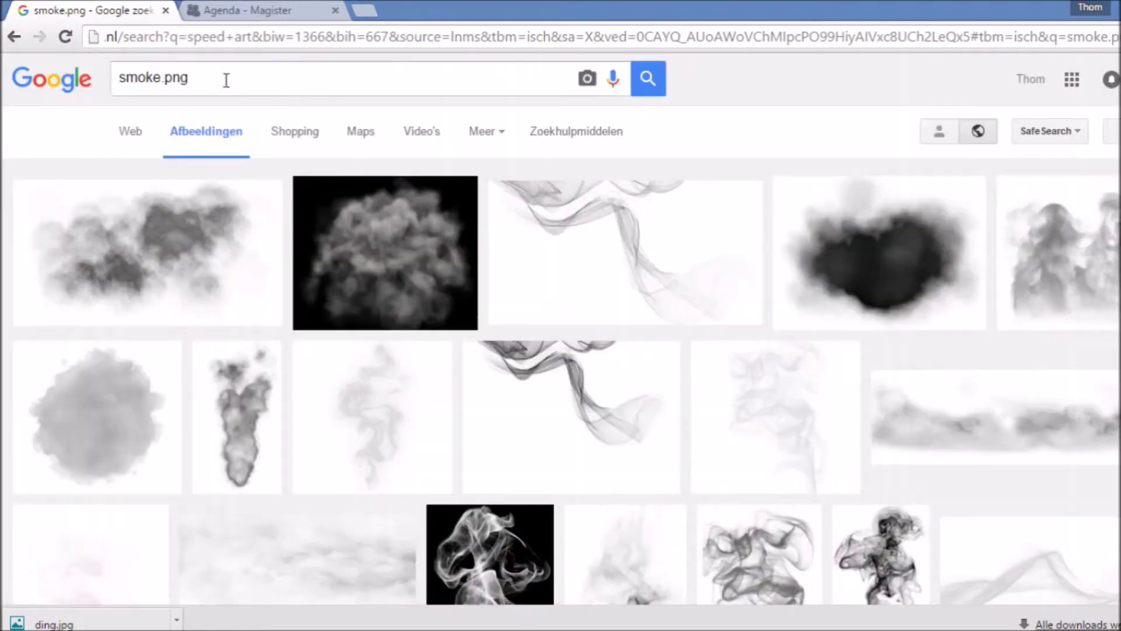
{"action": "triple_click", "coordinate": [228, 78]}
{"action": "type", "text": "particals"}
{"action": "key", "text": "BackSpace"}
{"action": "key", "text": "BackSpace"}
{"action": "key", "text": "BackSpace"}
{"action": "type", "text": "les.png"}
{"action": "key", "text": "Return"}
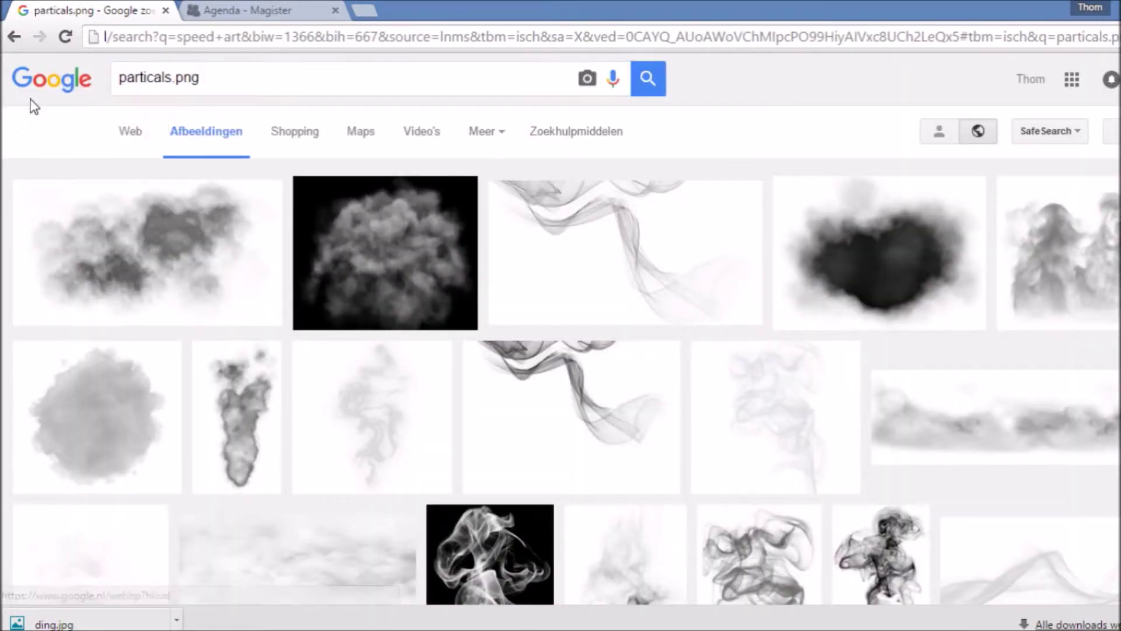
Save the orange glowing particle image via 'Afbeelding opslaan als'.
{"action": "scroll", "coordinate": [584, 304], "scroll_direction": "down", "scroll_amount": 4}
{"action": "scroll", "coordinate": [675, 316], "scroll_direction": "down", "scroll_amount": 4}
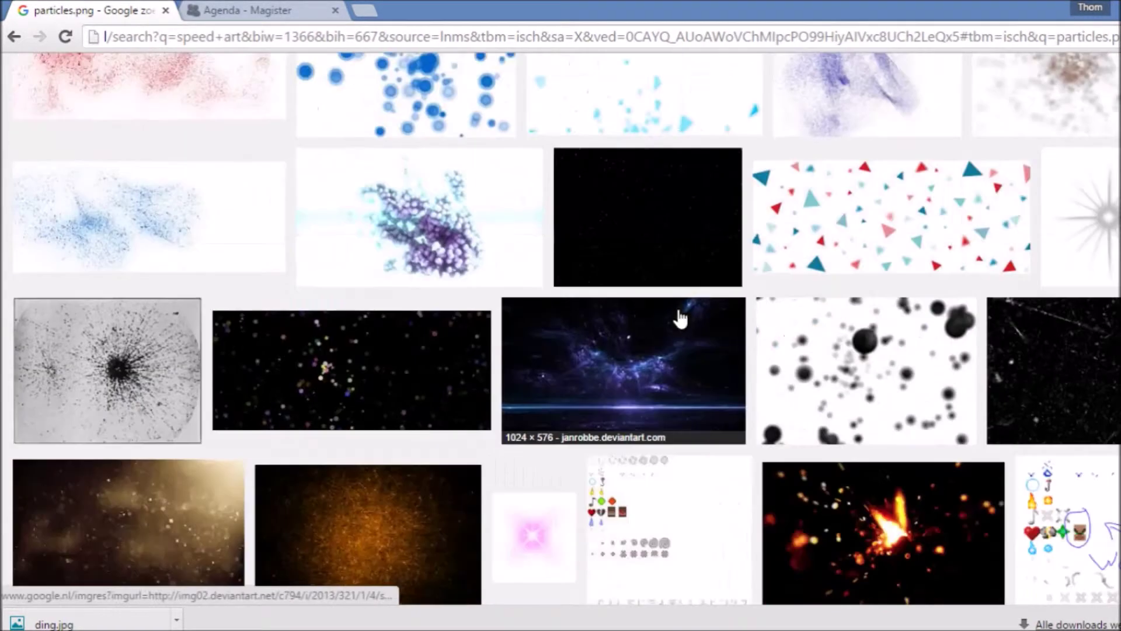
{"action": "scroll", "coordinate": [730, 327], "scroll_direction": "down", "scroll_amount": 1}
{"action": "scroll", "coordinate": [759, 330], "scroll_direction": "down", "scroll_amount": 2}
{"action": "left_click", "coordinate": [376, 213]}
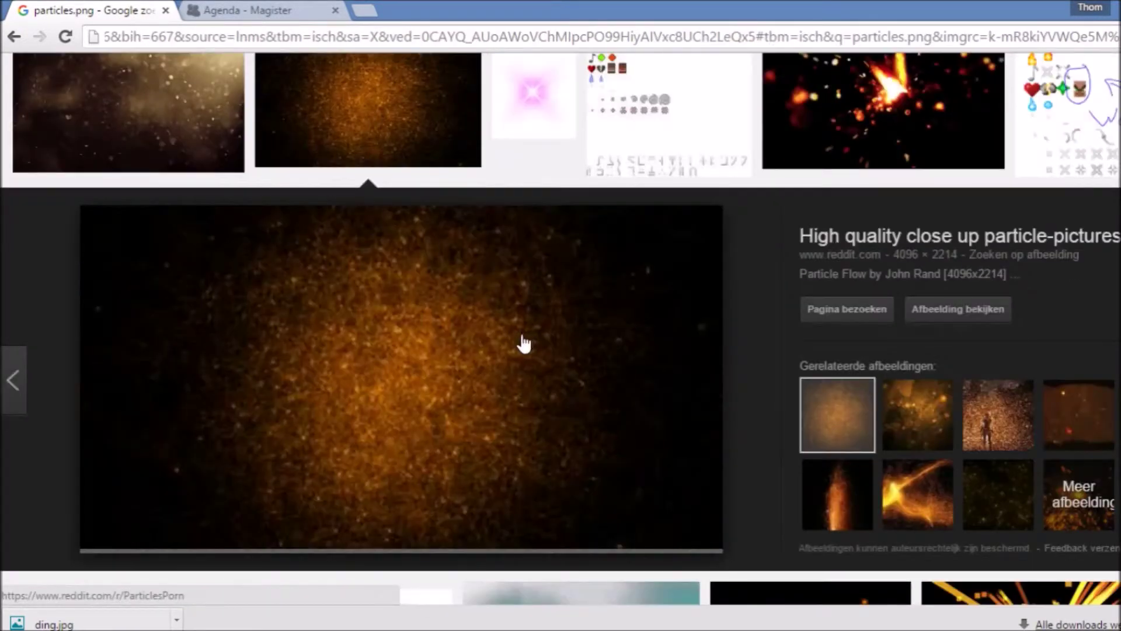
{"action": "right_click", "coordinate": [458, 347]}
{"action": "left_click", "coordinate": [618, 488]}
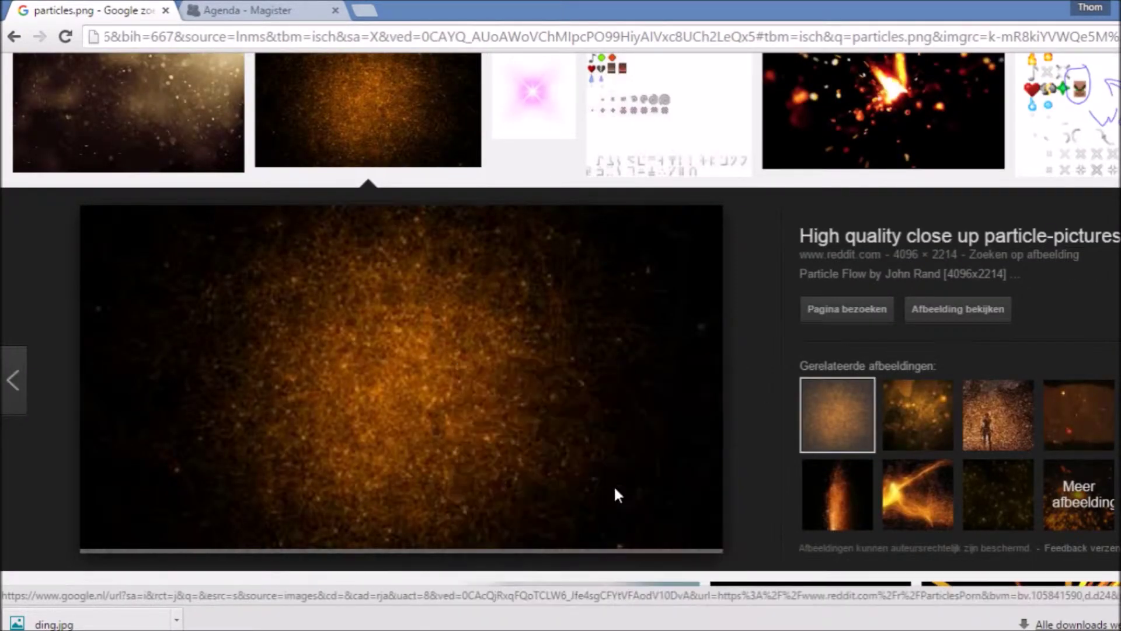
{"action": "key", "text": "Return"}
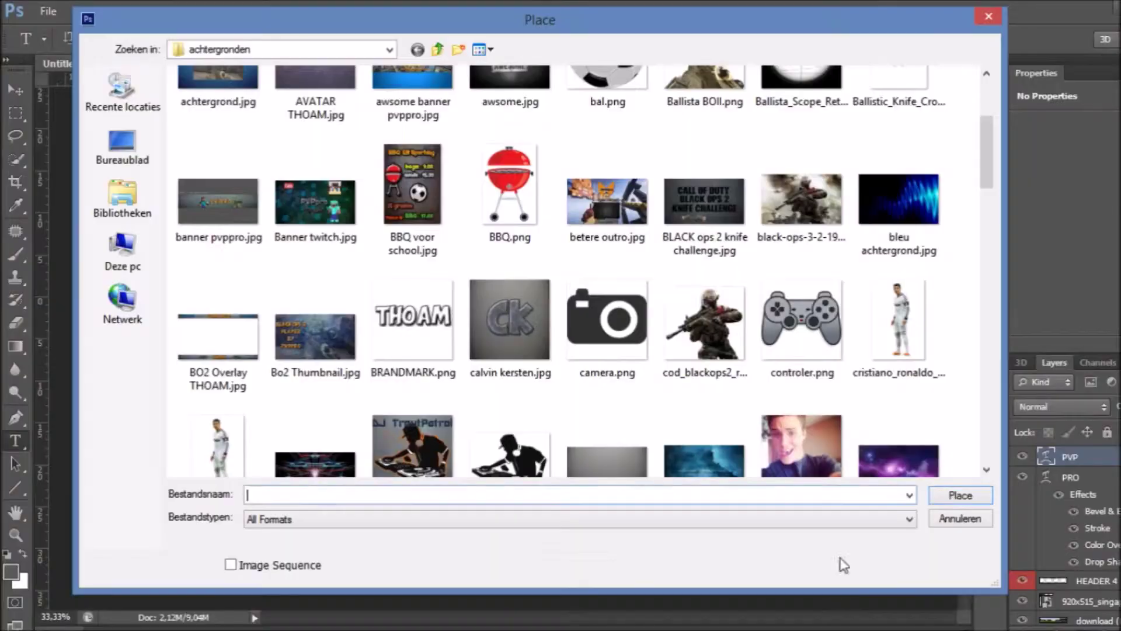
Place images (14).jpg and stretch it to cover the whole banner.
{"action": "scroll", "coordinate": [935, 327], "scroll_direction": "down", "scroll_amount": 10}
{"action": "double_click", "coordinate": [900, 403]}
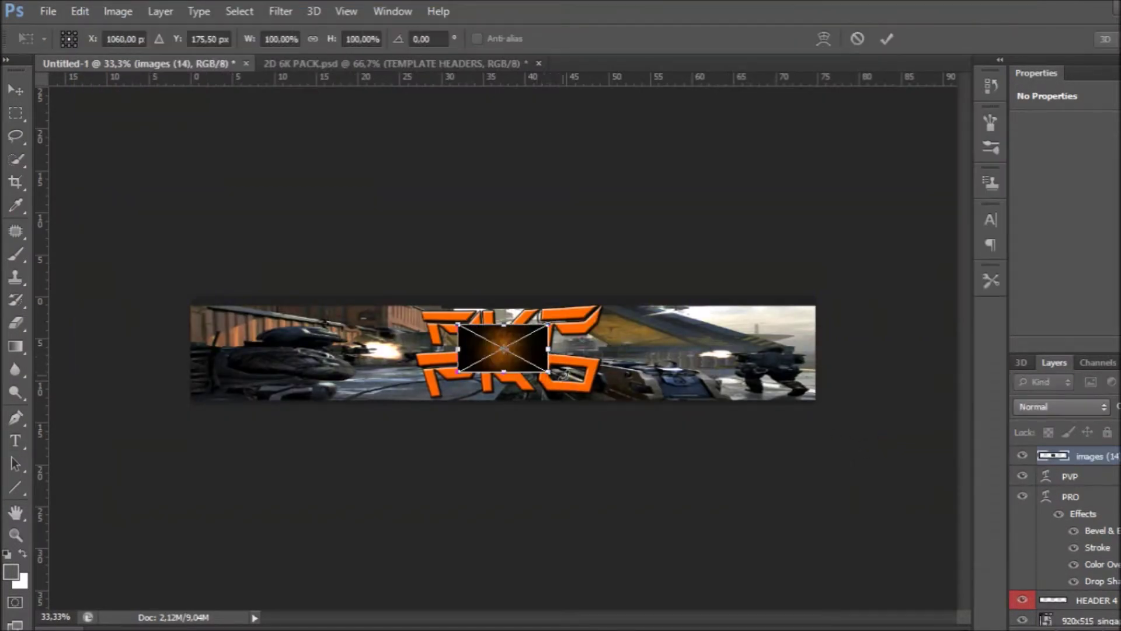
{"action": "left_click_drag", "start_coordinate": [552, 375], "coordinate": [854, 537]}
{"action": "left_click_drag", "start_coordinate": [459, 325], "coordinate": [105, 143]}
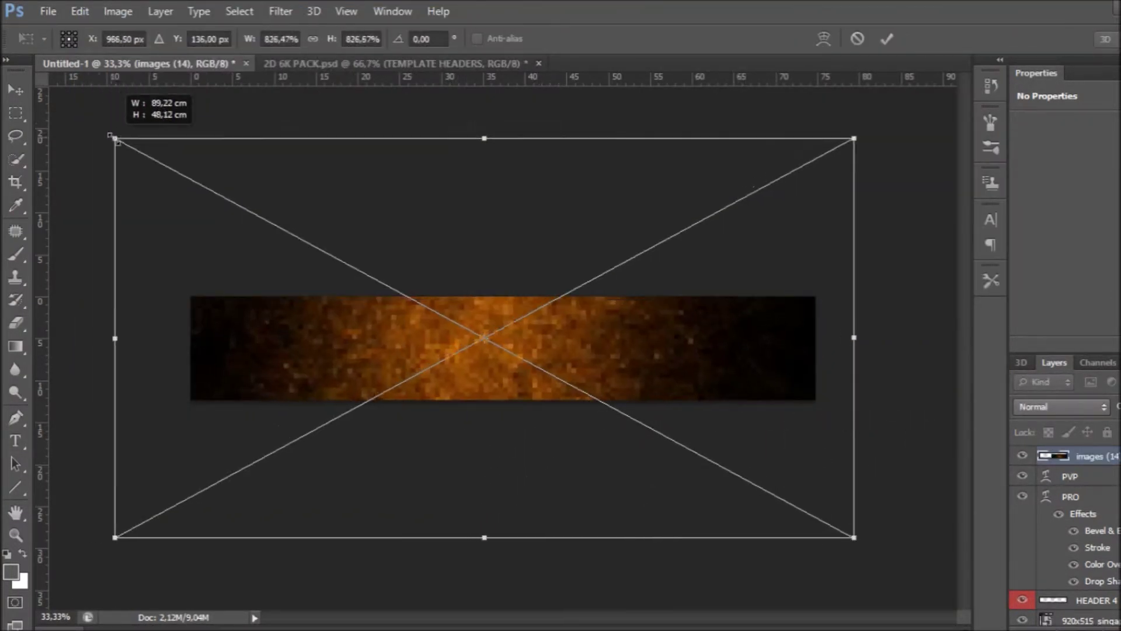
{"action": "key", "text": "Return"}
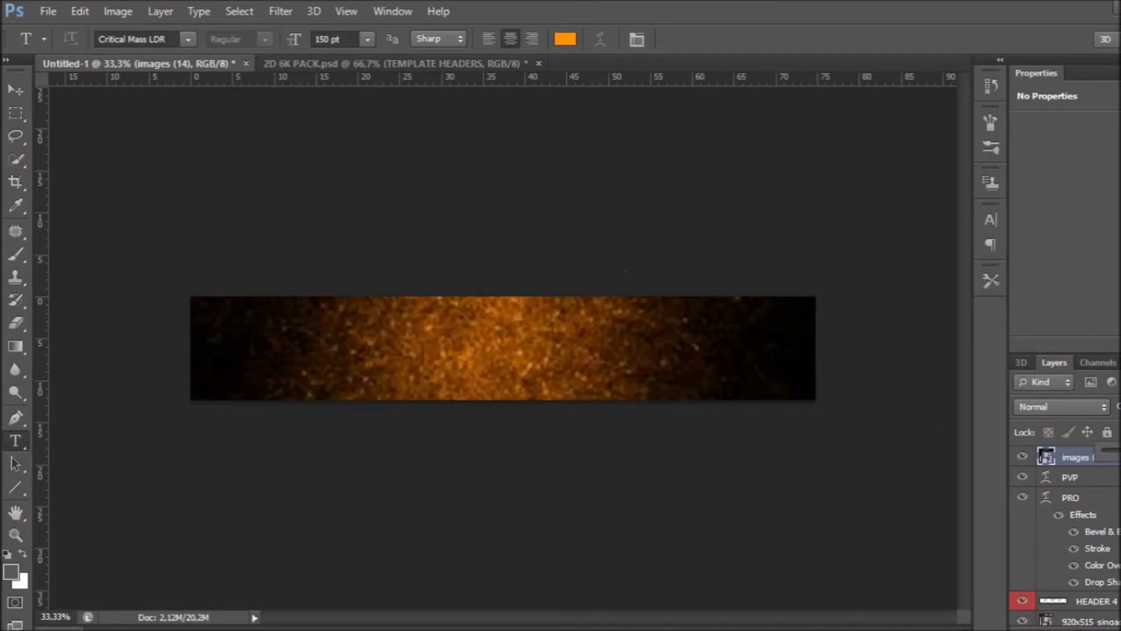
Place a second copy of images (14).jpg, scaled over the banner's left end.
{"action": "left_click", "coordinate": [48, 11]}
{"action": "left_click", "coordinate": [117, 297]}
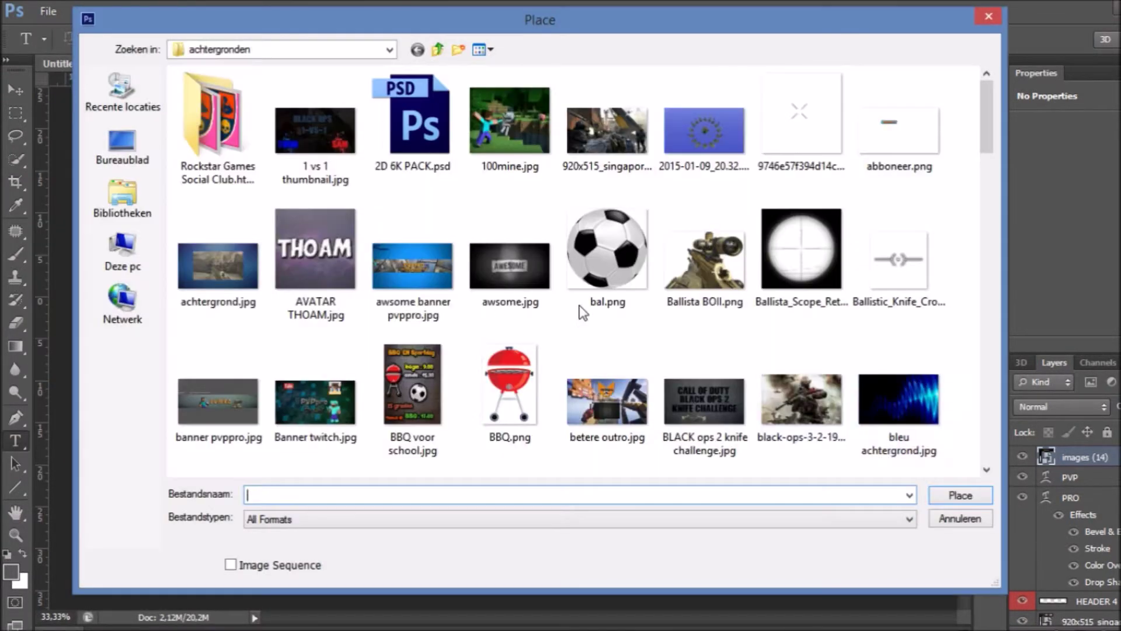
{"action": "scroll", "coordinate": [578, 292], "scroll_direction": "down", "scroll_amount": 5}
{"action": "type", "text": "imag"}
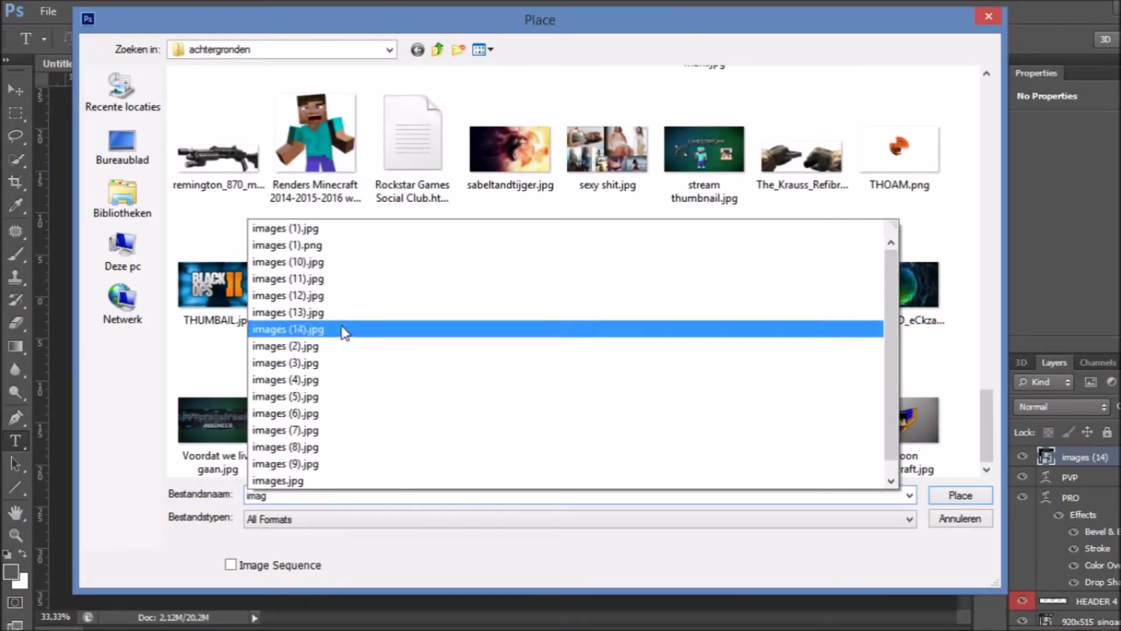
{"action": "left_click", "coordinate": [345, 326]}
{"action": "left_click", "coordinate": [960, 495]}
{"action": "mouse_move", "coordinate": [528, 351]}
{"action": "left_mouse_down"}
{"action": "mouse_move", "coordinate": [261, 351]}
{"action": "mouse_move", "coordinate": [368, 398]}
{"action": "left_mouse_up"}
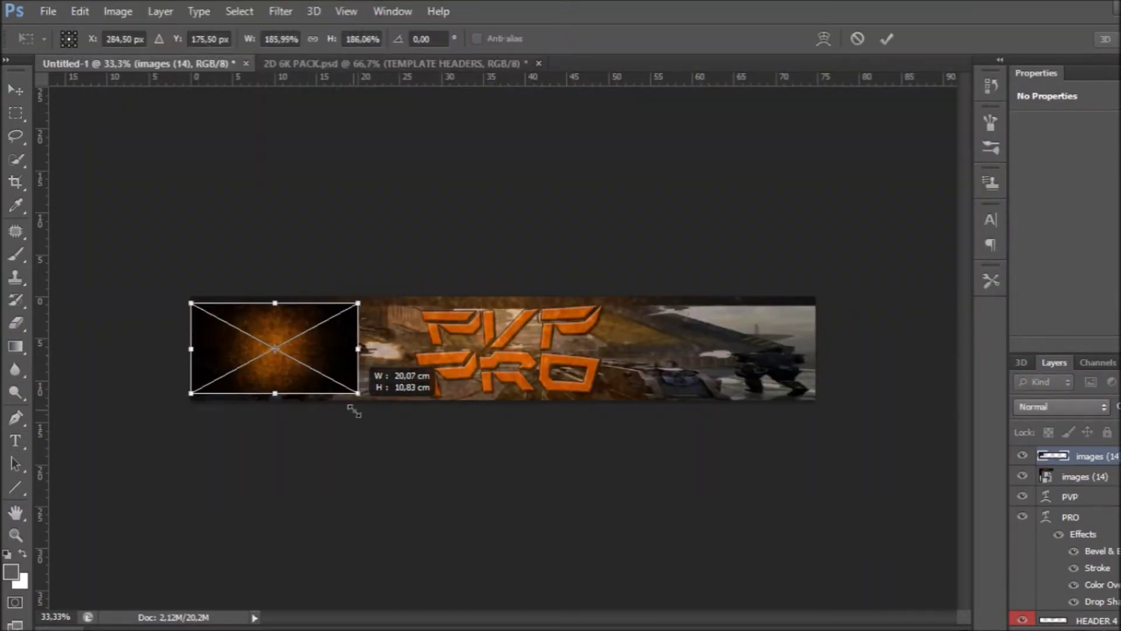
{"action": "left_click_drag", "start_coordinate": [191, 302], "coordinate": [182, 299]}
{"action": "key", "text": "Return"}
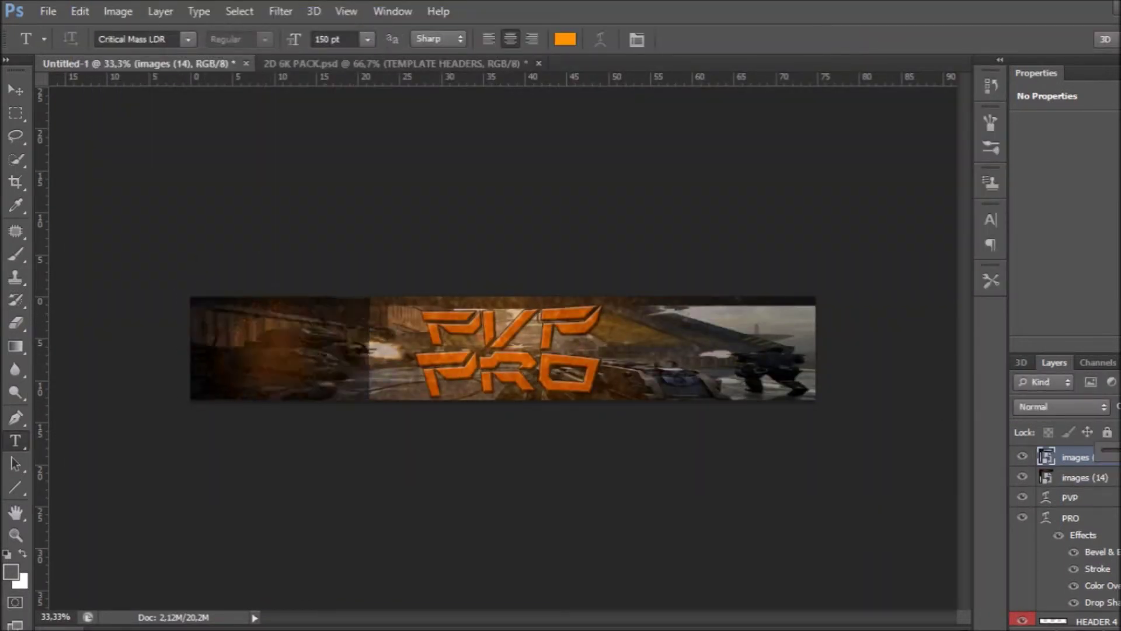
Browse further down the Google Images results, previewing the blue particle picture.
{"action": "key", "text": "v"}
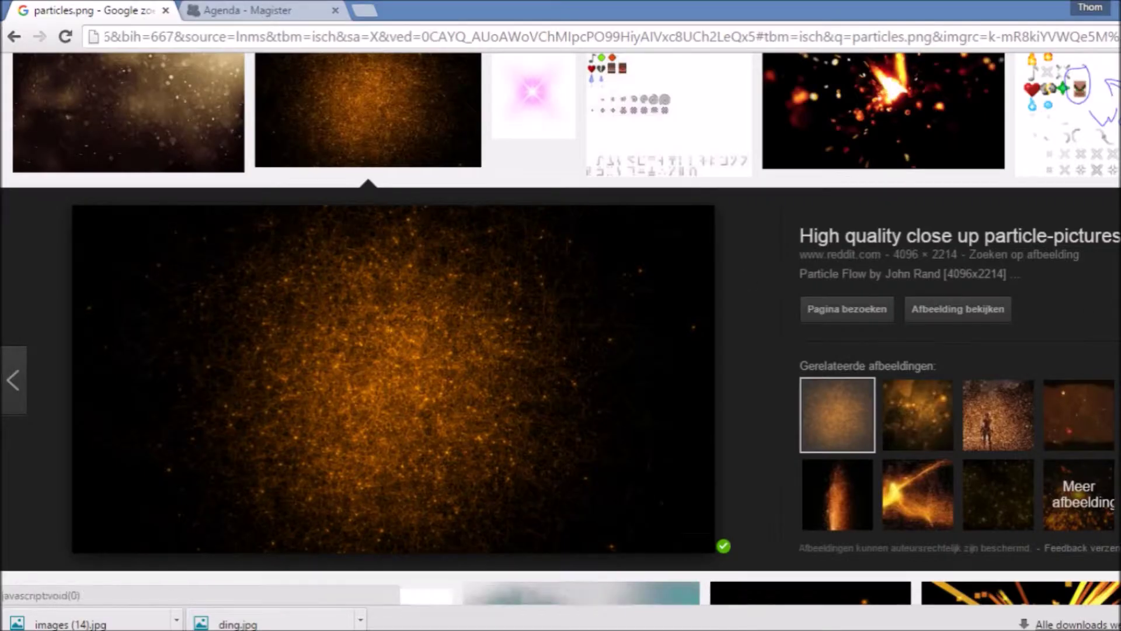
{"action": "key", "text": "Escape"}
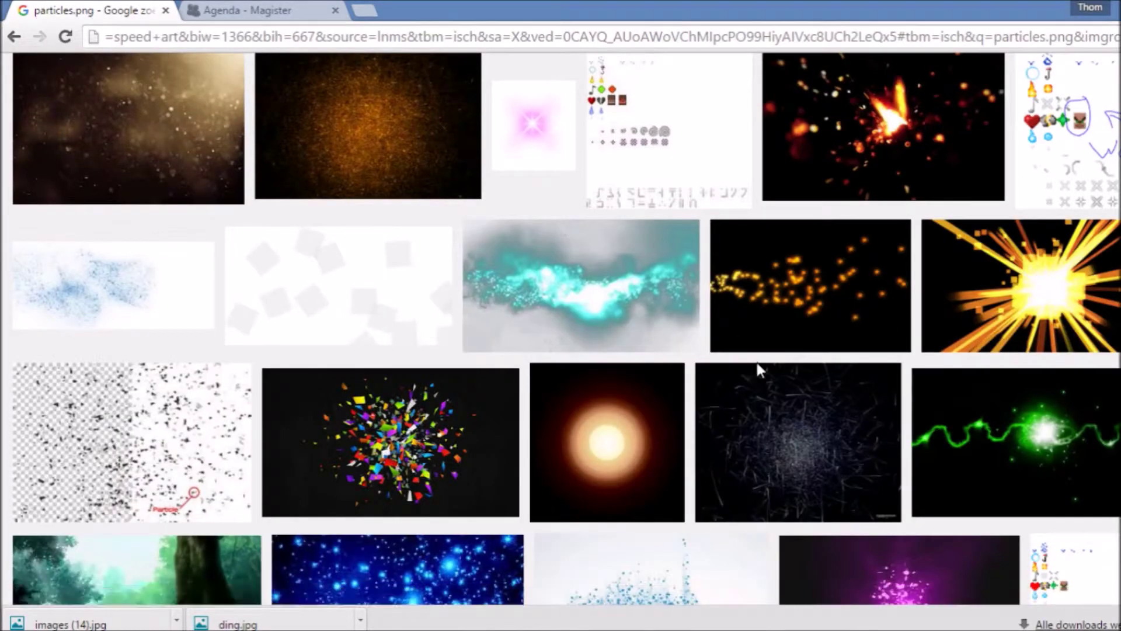
{"action": "scroll", "coordinate": [757, 363], "scroll_direction": "down", "scroll_amount": 5}
{"action": "scroll", "coordinate": [757, 362], "scroll_direction": "down", "scroll_amount": 5}
{"action": "scroll", "coordinate": [730, 360], "scroll_direction": "down", "scroll_amount": 5}
{"action": "scroll", "coordinate": [730, 361], "scroll_direction": "down", "scroll_amount": 1}
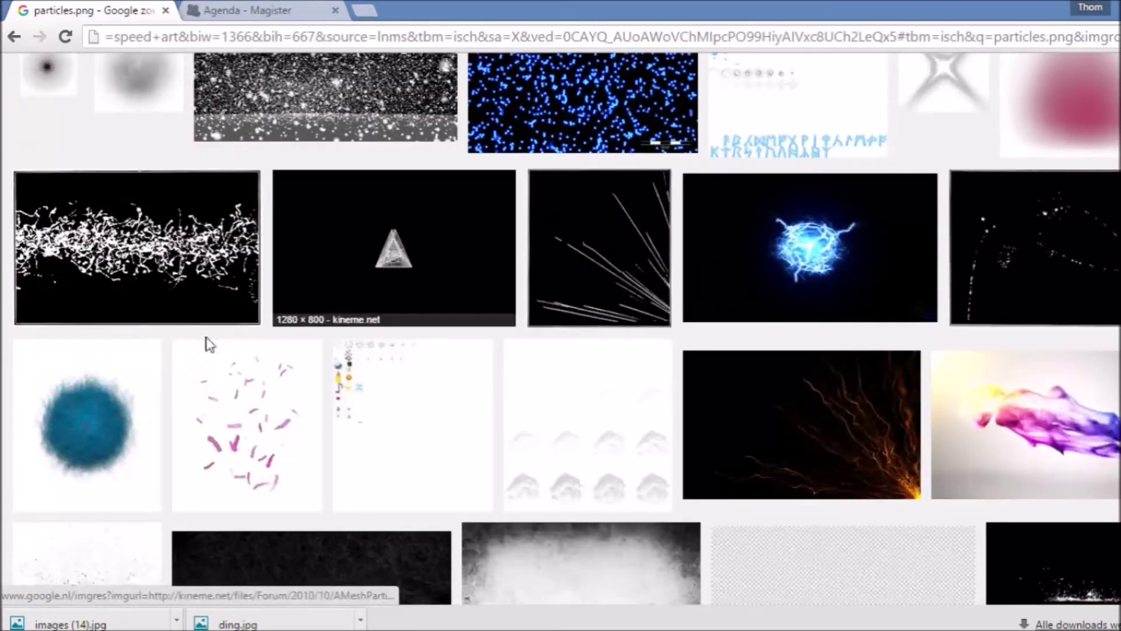
{"action": "left_click", "coordinate": [146, 374]}
{"action": "key", "text": "Escape"}
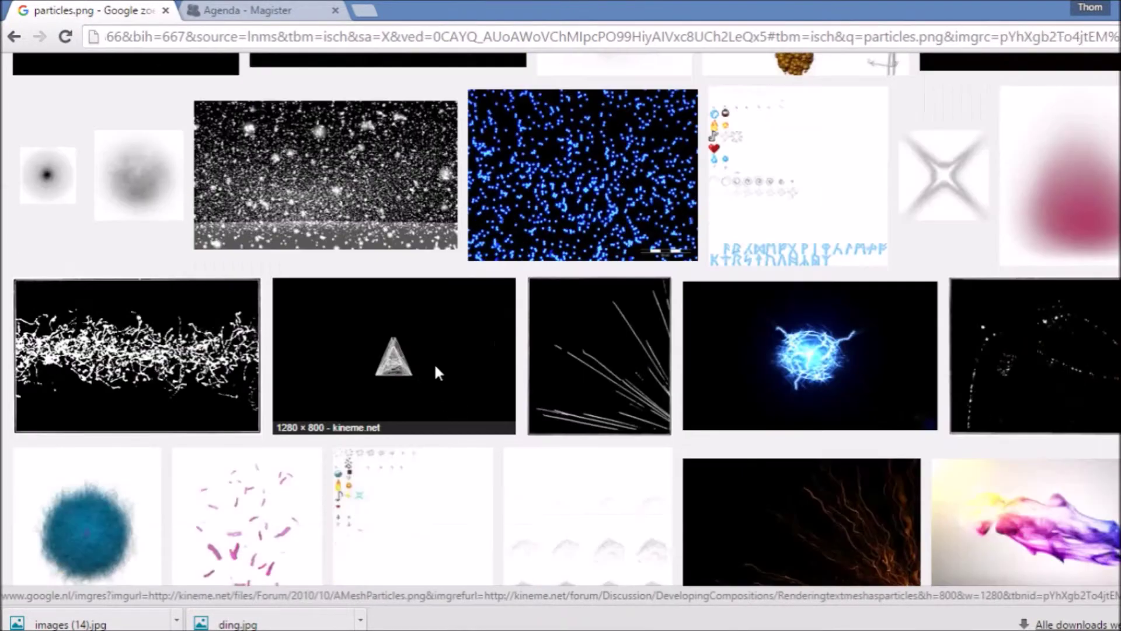
Save the white wireframe triangle image as iluminatie.png and place it into the banner.
{"action": "left_click", "coordinate": [438, 369]}
{"action": "right_click", "coordinate": [469, 371]}
{"action": "left_click", "coordinate": [514, 503]}
{"action": "type", "text": "iluminatie"}
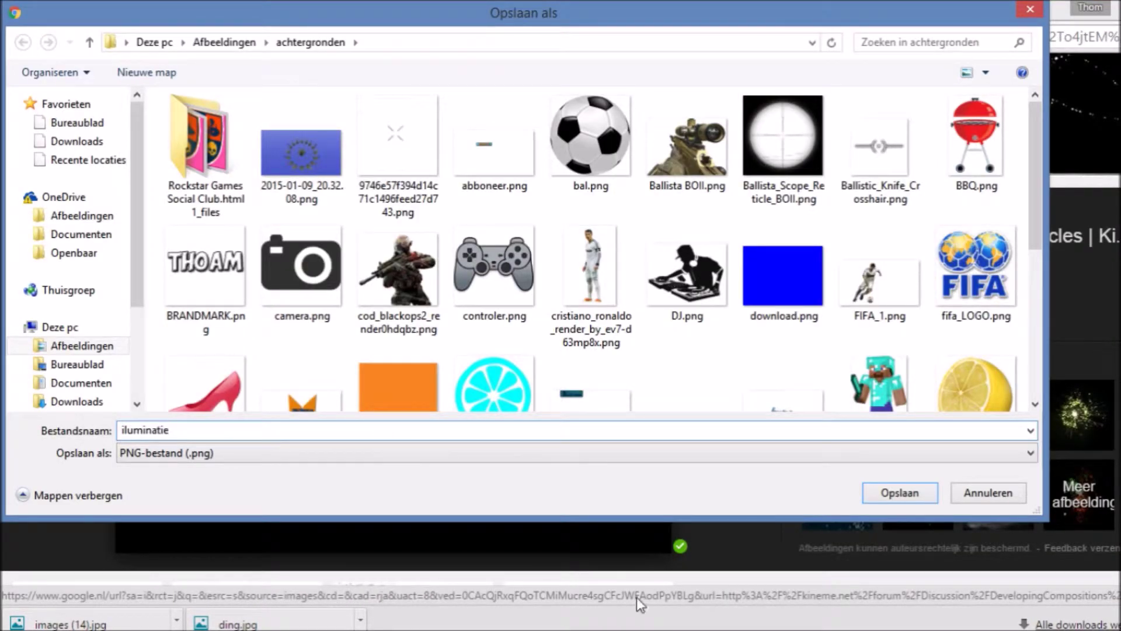
{"action": "key", "text": "Return"}
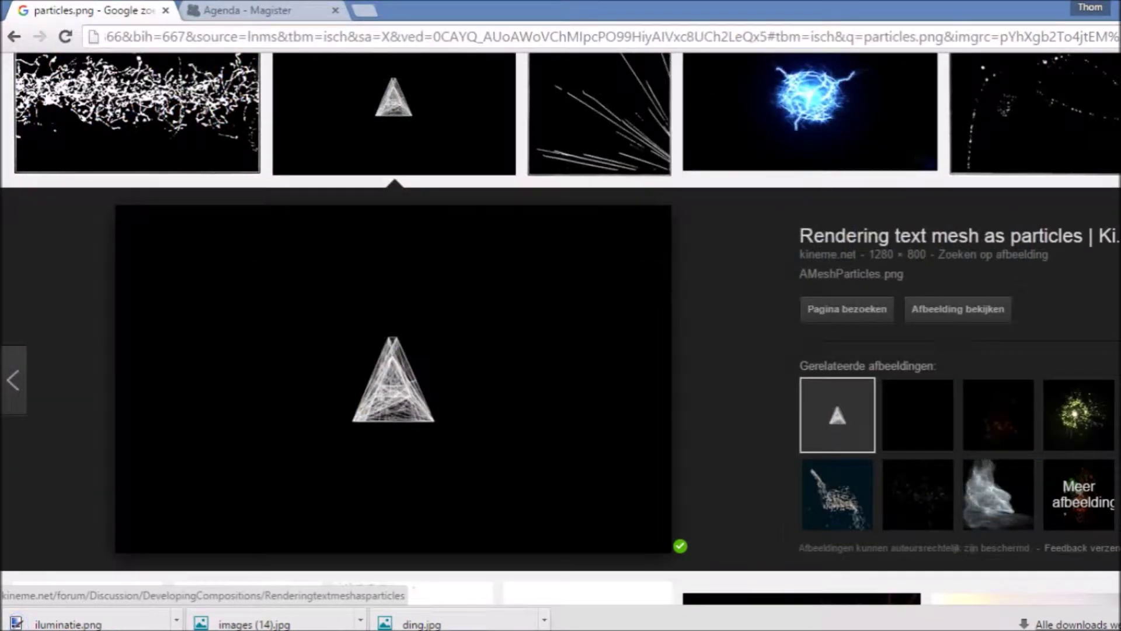
{"action": "type", "text": "i"}
{"action": "key", "text": "Return"}
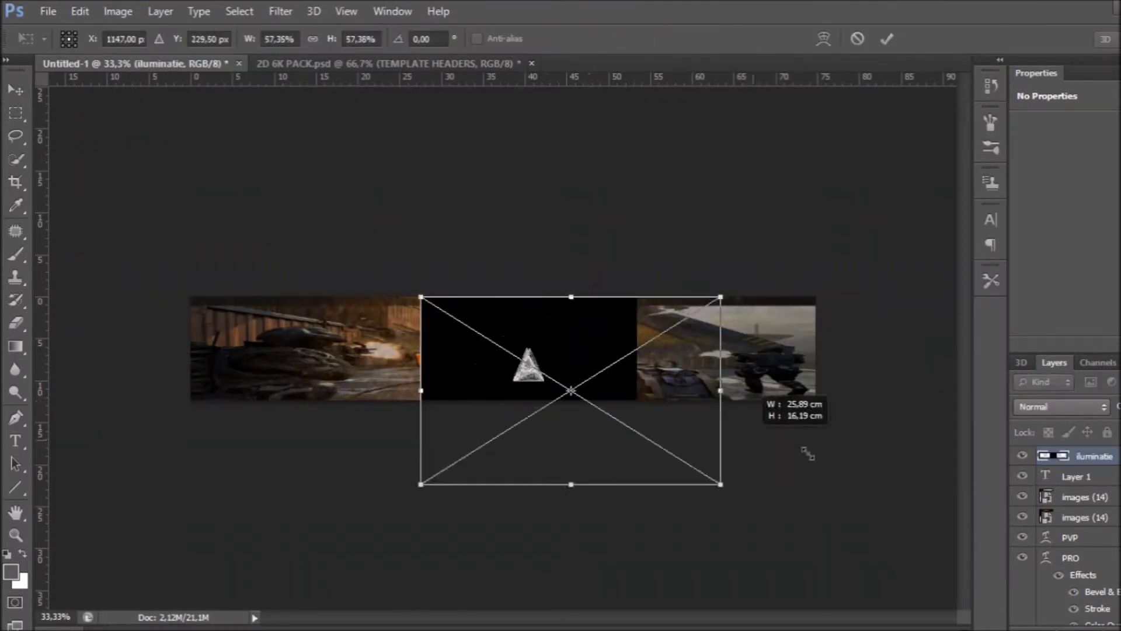
Enlarge the placed iluminatie triangle and commit its size and position.
{"action": "left_click_drag", "start_coordinate": [585, 400], "coordinate": [850, 565]}
{"action": "left_click_drag", "start_coordinate": [421, 296], "coordinate": [157, 132]}
{"action": "left_click_drag", "start_coordinate": [626, 344], "coordinate": [626, 348]}
{"action": "key", "text": "Return"}
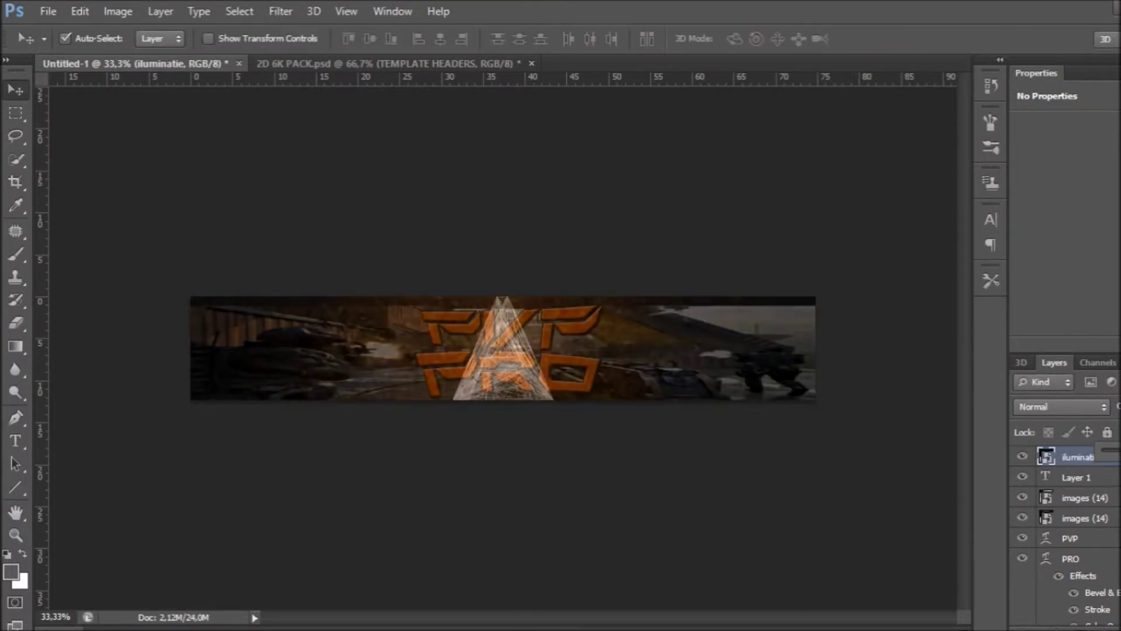
Restack iluminatie beneath the PVP PRO text, just above the 920x515_singapore layer.
{"action": "left_click_drag", "start_coordinate": [1109, 451], "coordinate": [1115, 507]}
{"action": "left_click_drag", "start_coordinate": [1117, 597], "coordinate": [1091, 488]}
{"action": "left_click_drag", "start_coordinate": [1109, 618], "coordinate": [1081, 536]}
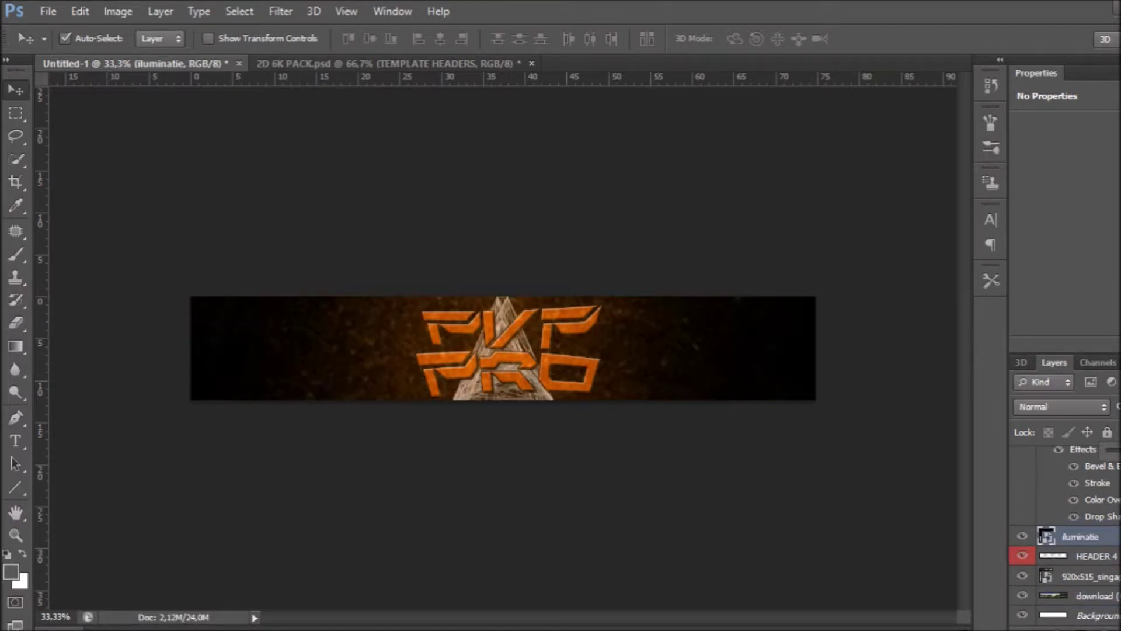
{"action": "left_click_drag", "start_coordinate": [1107, 578], "coordinate": [1106, 534]}
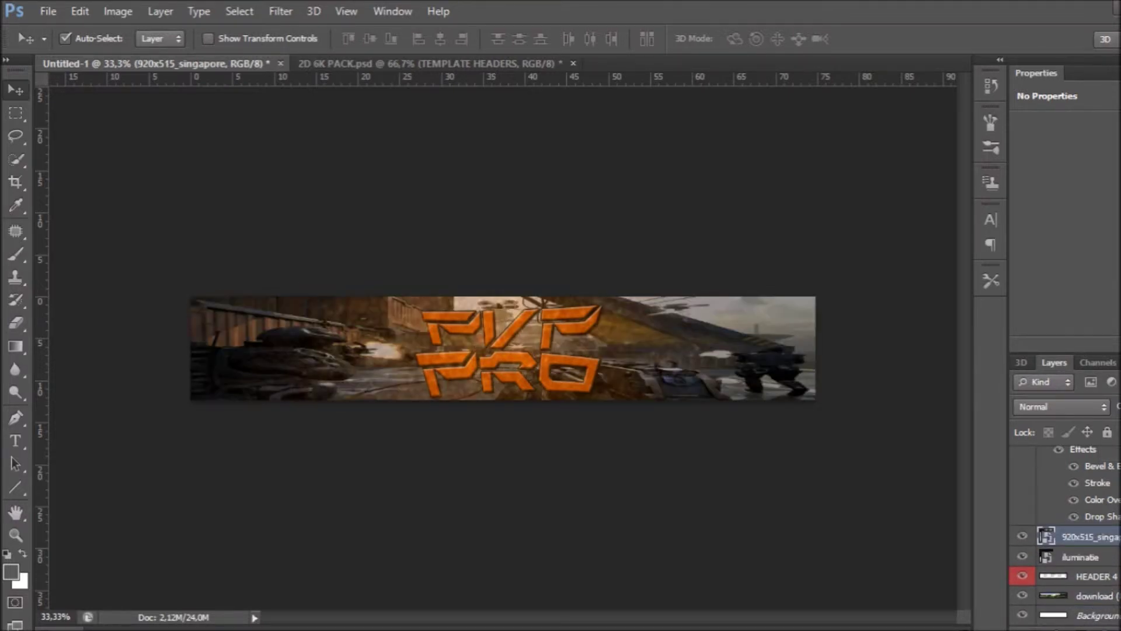
{"action": "double_click", "coordinate": [1080, 556]}
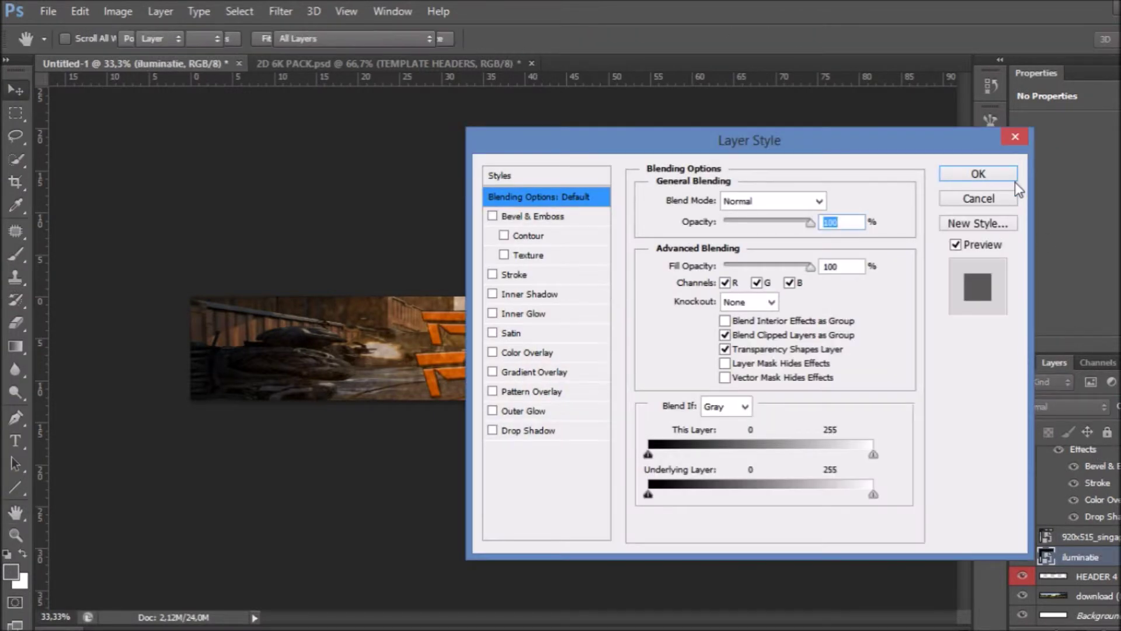
{"action": "left_click", "coordinate": [979, 172]}
{"action": "left_click_drag", "start_coordinate": [1081, 557], "coordinate": [1080, 536]}
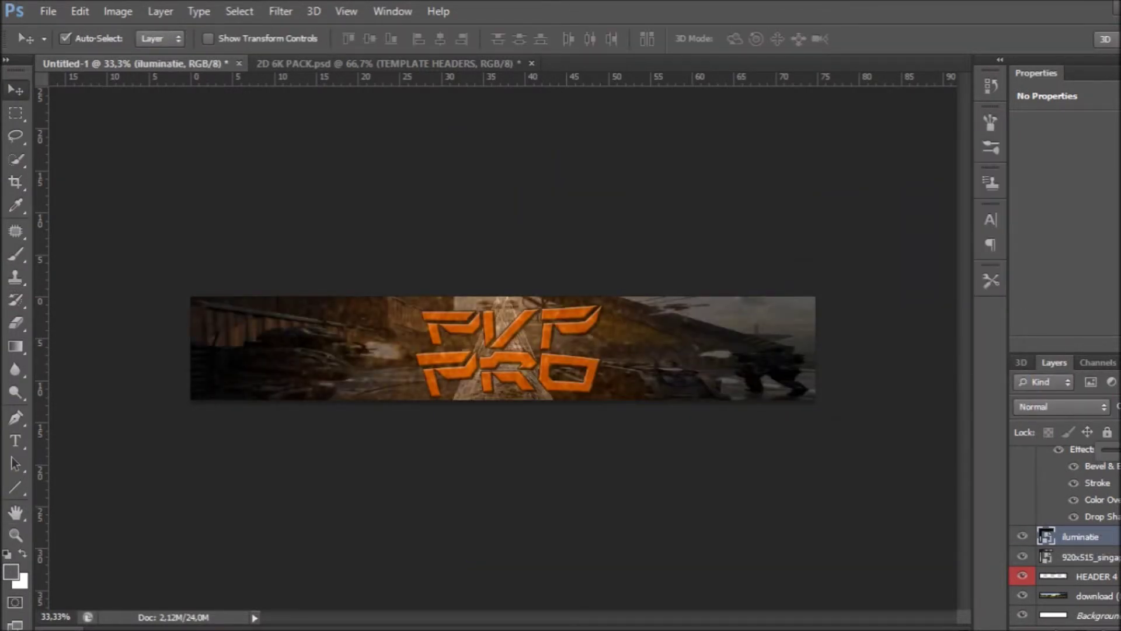
{"action": "left_click", "coordinate": [555, 546]}
Search Google Images for driehoek.png triangle pictures.
{"action": "key", "text": "alt+Left"}
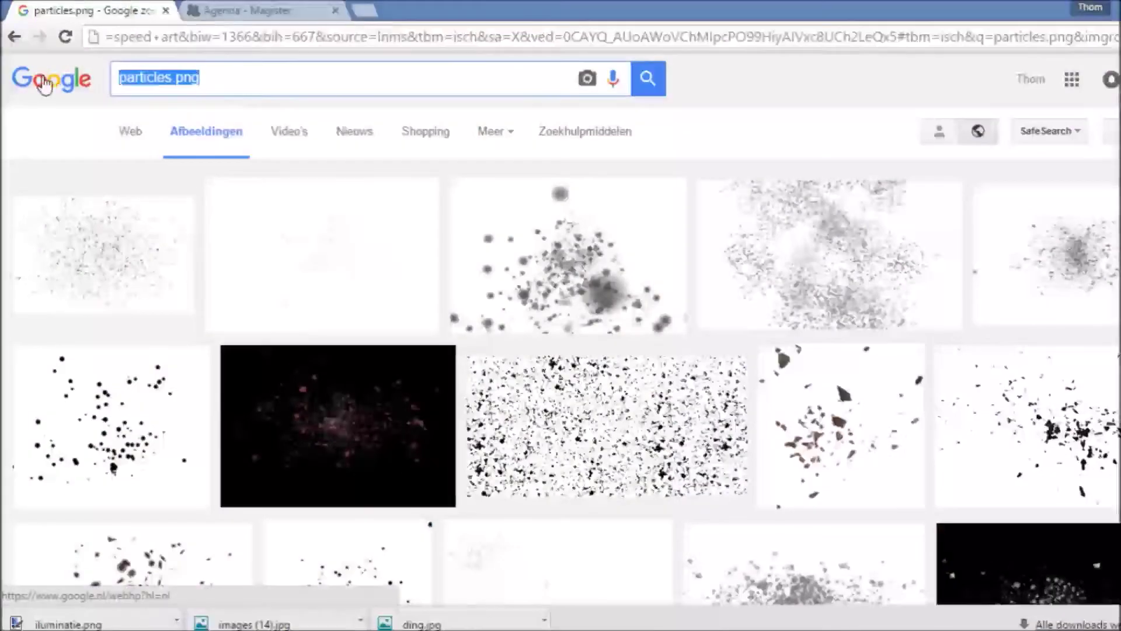
{"action": "type", "text": ".png"}
{"action": "scroll", "coordinate": [492, 216], "scroll_direction": "down", "scroll_amount": 8}
{"action": "scroll", "coordinate": [571, 281], "scroll_direction": "down", "scroll_amount": 5}
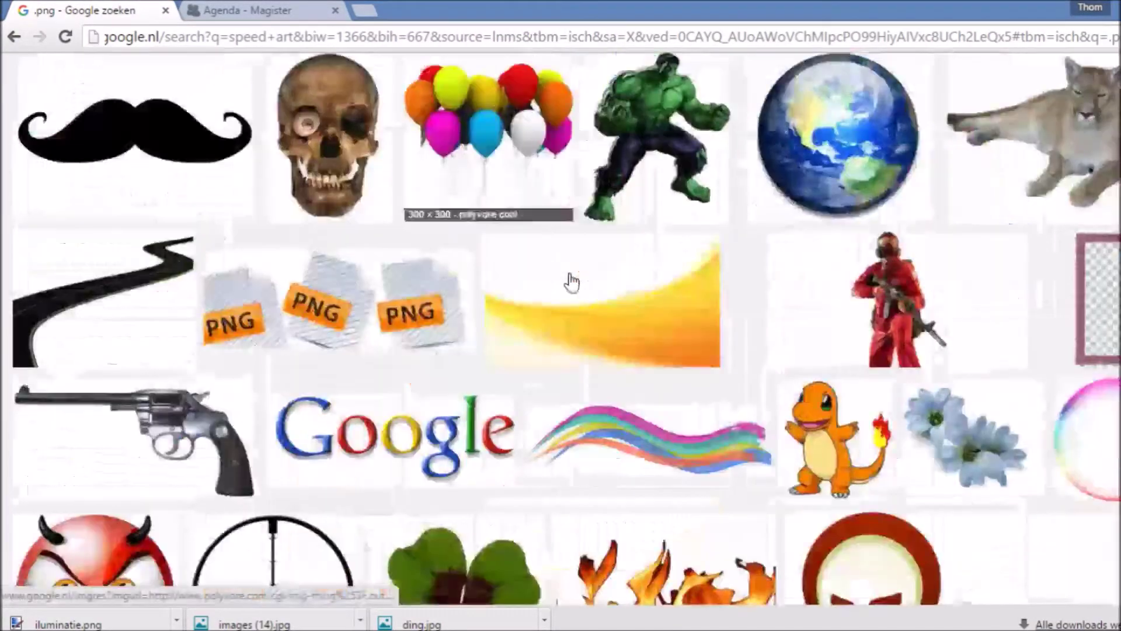
{"action": "scroll", "coordinate": [571, 280], "scroll_direction": "up", "scroll_amount": 13}
{"action": "left_click_drag", "start_coordinate": [351, 82], "coordinate": [91, 91]}
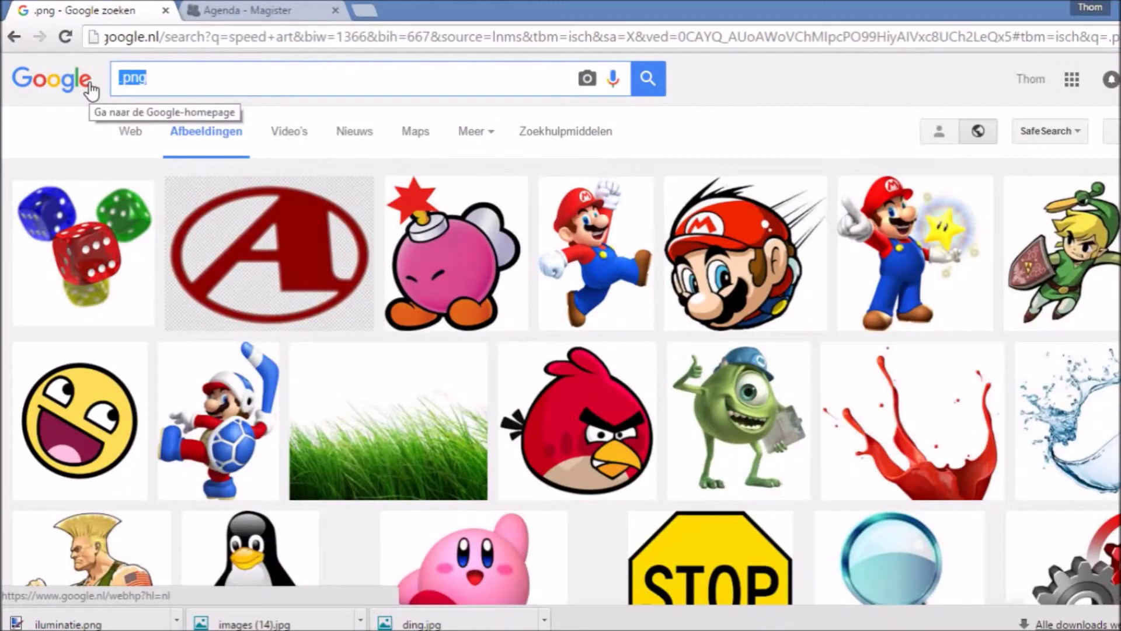
{"action": "type", "text": "driek"}
{"action": "key", "text": "BackSpace"}
{"action": "type", "text": "hoek.p"}
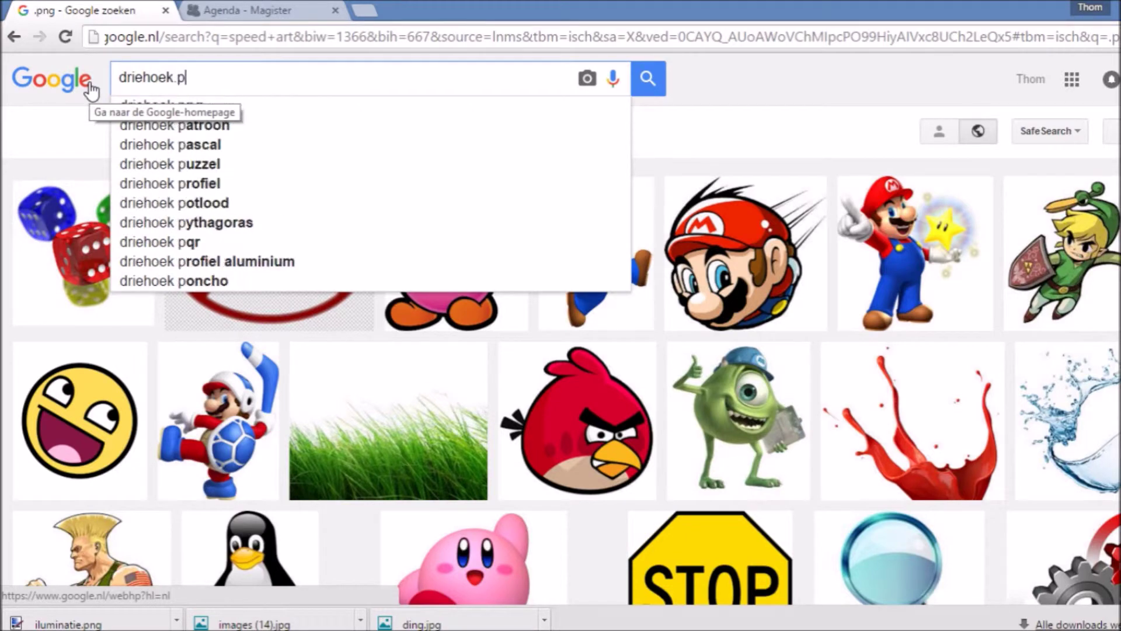
{"action": "type", "text": "ng"}
{"action": "key", "text": "Return"}
{"action": "scroll", "coordinate": [562, 269], "scroll_direction": "down", "scroll_amount": 3}
{"action": "scroll", "coordinate": [123, 119], "scroll_direction": "up", "scroll_amount": 10}
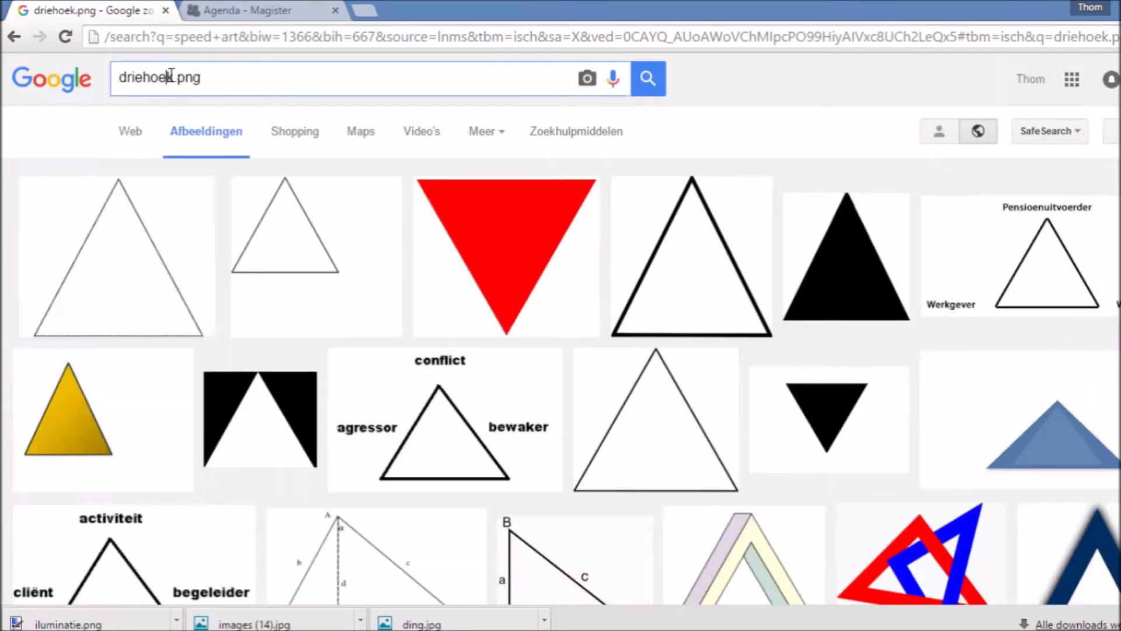
Change the image search to rectangle png.
{"action": "double_click", "coordinate": [176, 78]}
{"action": "type", "text": "re"}
{"action": "left_click", "coordinate": [268, 130]}
{"action": "scroll", "coordinate": [538, 191], "scroll_direction": "down", "scroll_amount": 5}
{"action": "scroll", "coordinate": [539, 191], "scroll_direction": "up", "scroll_amount": 5}
Search for particles.png and scroll through the particle results.
{"action": "double_click", "coordinate": [155, 77]}
{"action": "key", "text": "BackSpace"}
{"action": "double_click", "coordinate": [133, 78]}
{"action": "key", "text": "BackSpace"}
{"action": "type", "text": "parti"}
{"action": "type", "text": "v"}
{"action": "key", "text": "BackSpace"}
{"action": "type", "text": "cles.p"}
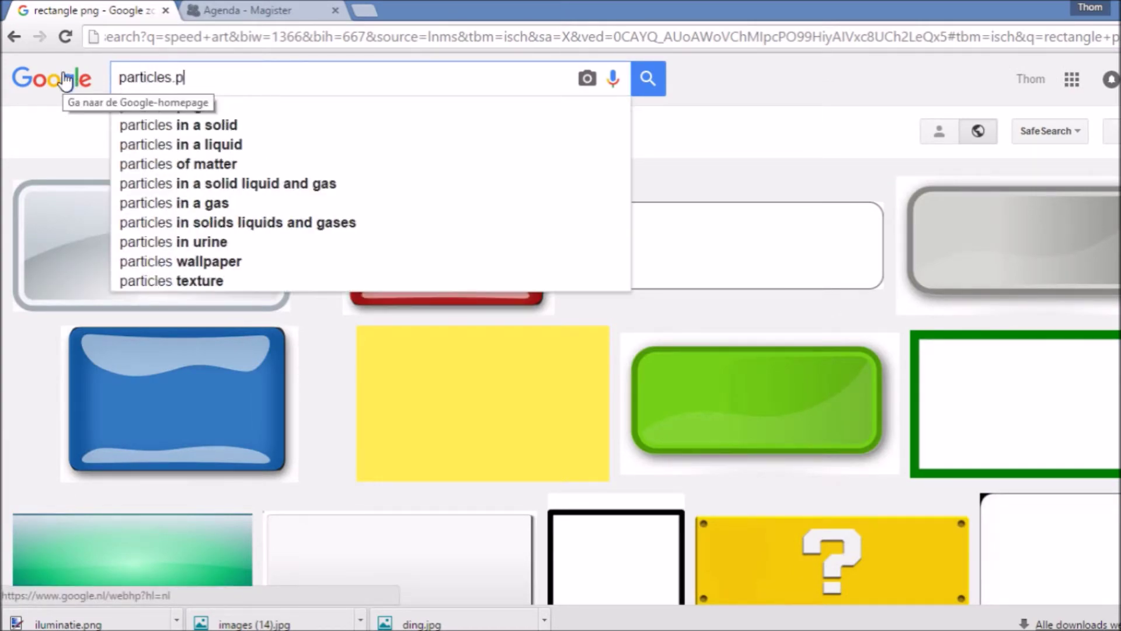
{"action": "type", "text": "ng"}
{"action": "key", "text": "Return"}
{"action": "scroll", "coordinate": [773, 372], "scroll_direction": "down", "scroll_amount": 5}
{"action": "scroll", "coordinate": [772, 372], "scroll_direction": "down", "scroll_amount": 5}
{"action": "scroll", "coordinate": [791, 426], "scroll_direction": "down", "scroll_amount": 5}
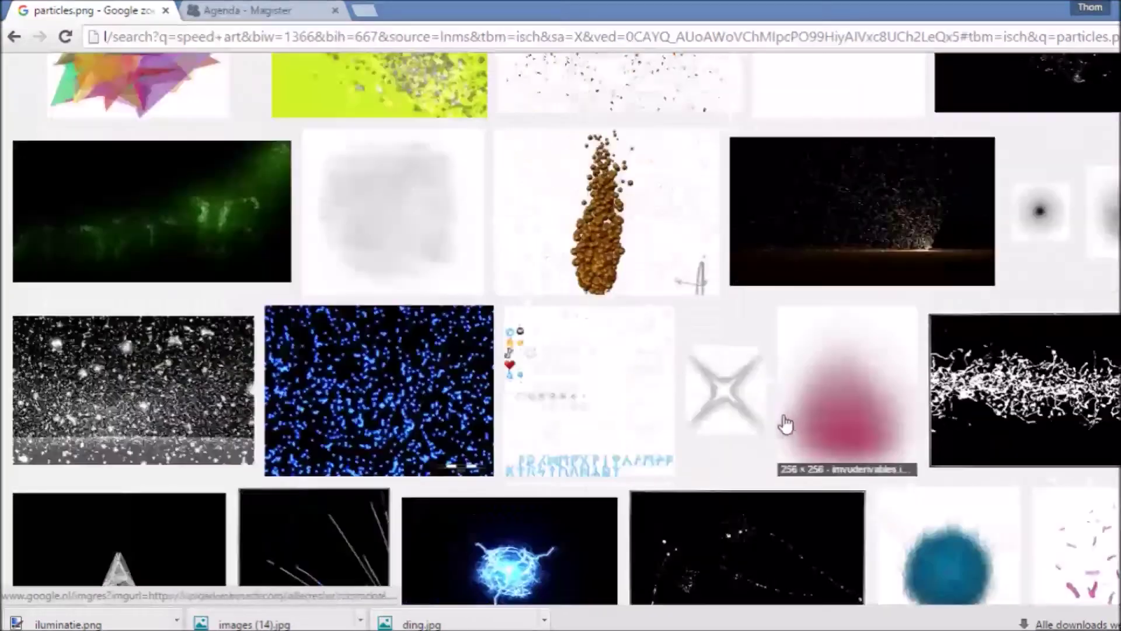
{"action": "scroll", "coordinate": [783, 426], "scroll_direction": "down", "scroll_amount": 5}
{"action": "scroll", "coordinate": [783, 425], "scroll_direction": "down", "scroll_amount": 5}
{"action": "scroll", "coordinate": [763, 417], "scroll_direction": "down", "scroll_amount": 5}
{"action": "scroll", "coordinate": [764, 417], "scroll_direction": "down", "scroll_amount": 5}
{"action": "scroll", "coordinate": [759, 415], "scroll_direction": "down", "scroll_amount": 5}
{"action": "scroll", "coordinate": [760, 415], "scroll_direction": "down", "scroll_amount": 5}
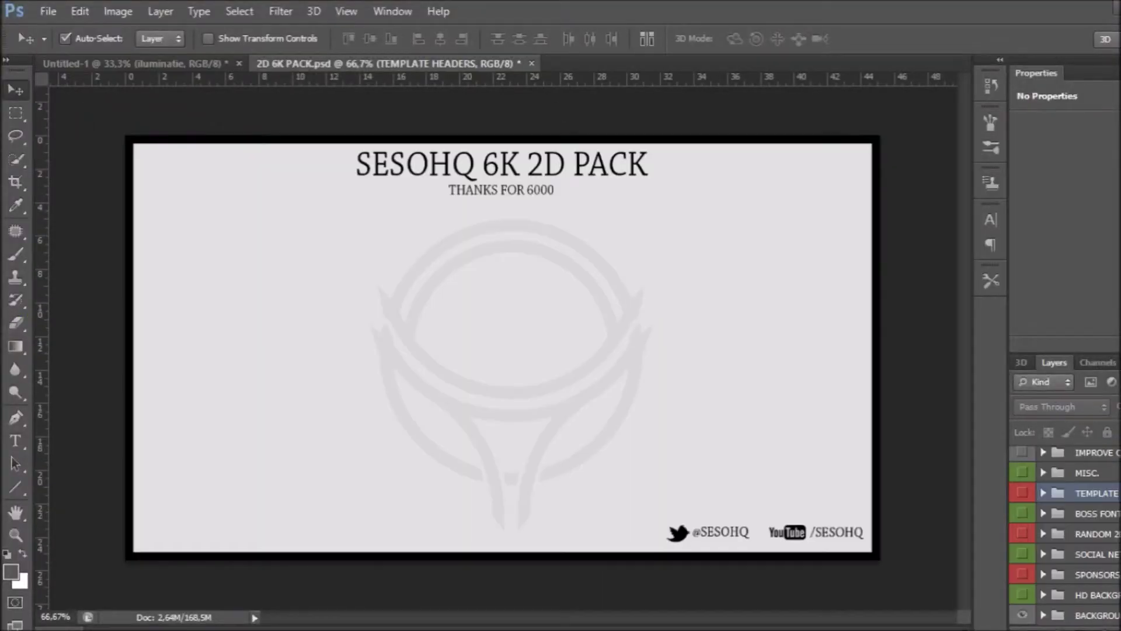
Preview the 2D pack's font samples, then hide its lens-flare and binary overlays.
{"action": "left_click", "coordinate": [1023, 474]}
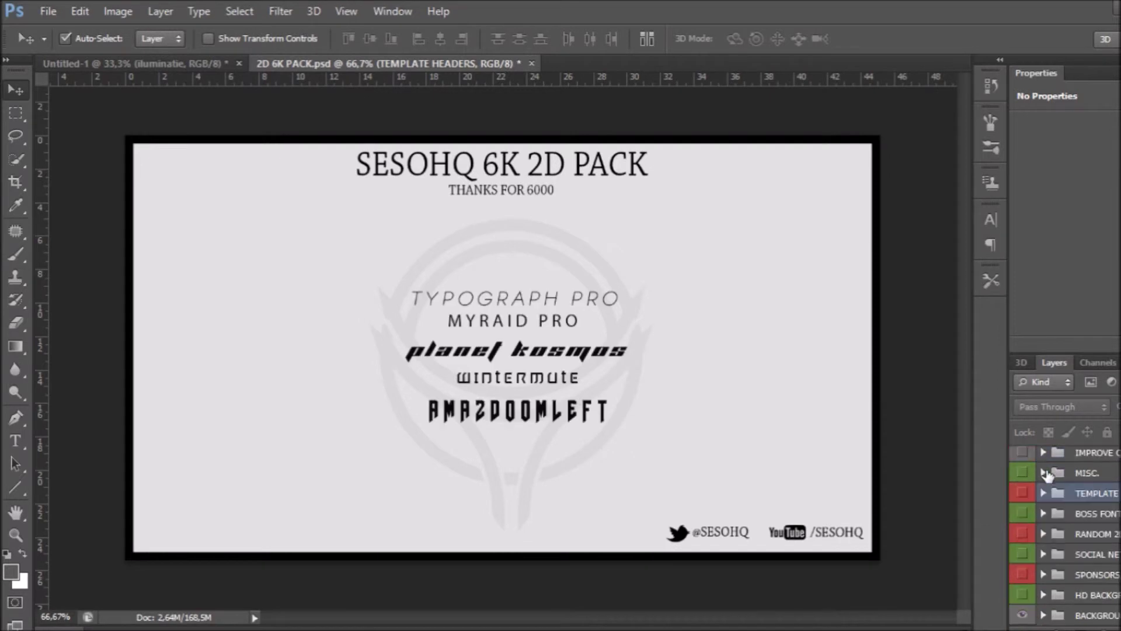
{"action": "left_click", "coordinate": [1022, 513]}
{"action": "left_click", "coordinate": [1044, 533]}
{"action": "scroll", "coordinate": [1041, 503], "scroll_direction": "down", "scroll_amount": 2}
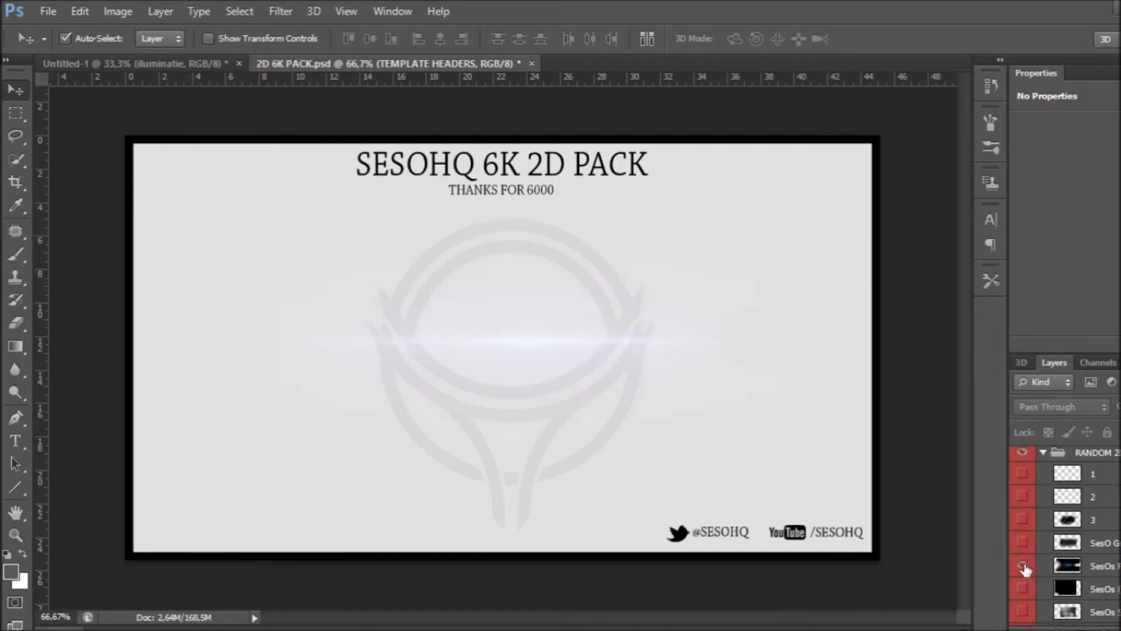
{"action": "left_click", "coordinate": [1022, 519]}
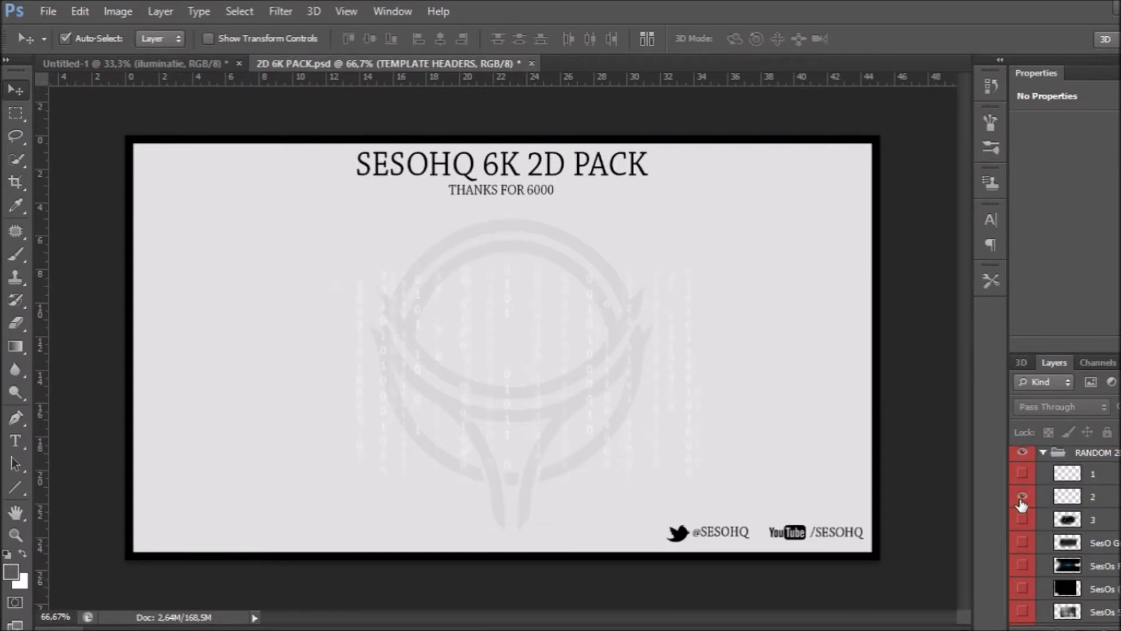
{"action": "left_click", "coordinate": [1022, 497]}
{"action": "scroll", "coordinate": [1022, 504], "scroll_direction": "down", "scroll_amount": 2}
Preview the pack's smoke, four-arc aim and dashed-ring graphics, then collapse the 2D BY group.
{"action": "left_click", "coordinate": [1023, 530]}
{"action": "scroll", "coordinate": [1022, 534], "scroll_direction": "down", "scroll_amount": 2}
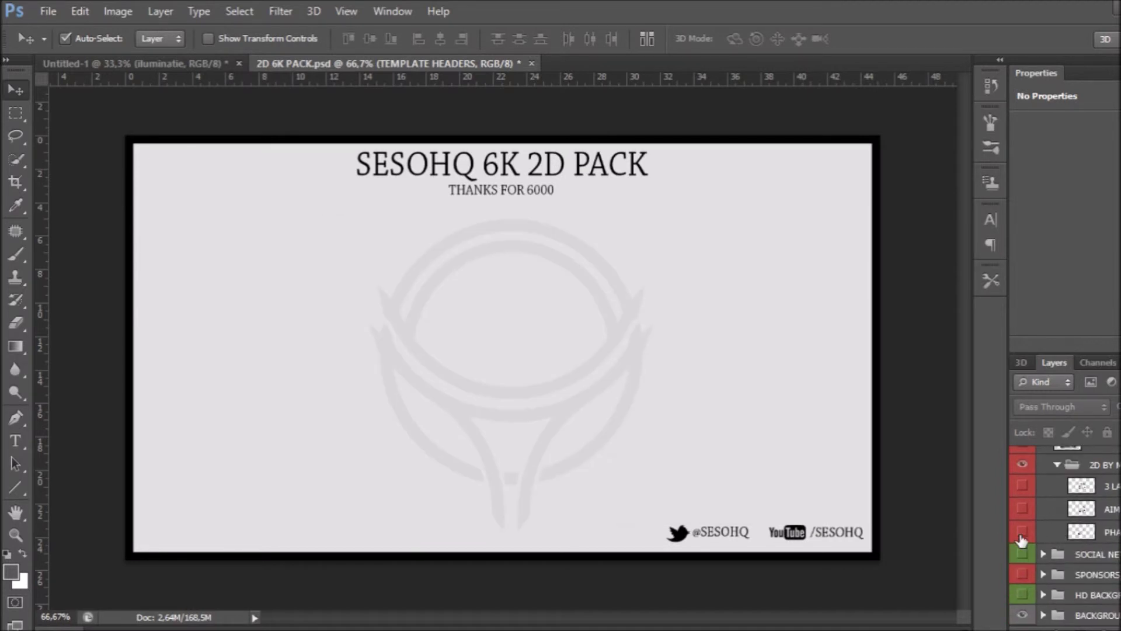
{"action": "left_click", "coordinate": [1023, 531]}
{"action": "left_click", "coordinate": [1022, 508]}
{"action": "left_click", "coordinate": [1023, 486]}
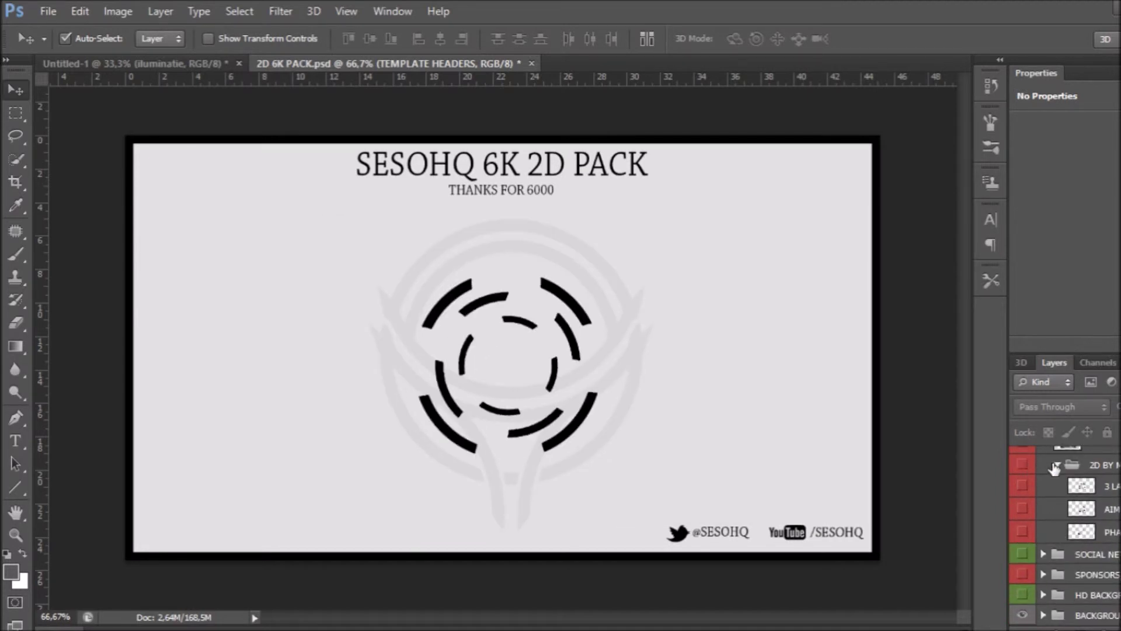
{"action": "left_click", "coordinate": [1055, 467]}
Copy the SesOs Smoke layer into the Untitled-1 banner document.
{"action": "left_click", "coordinate": [1023, 511]}
{"action": "mouse_move", "coordinate": [605, 363]}
{"action": "left_mouse_down"}
{"action": "mouse_move", "coordinate": [193, 76]}
{"action": "mouse_move", "coordinate": [587, 359]}
{"action": "left_mouse_up"}
{"action": "scroll", "coordinate": [1063, 525], "scroll_direction": "up", "scroll_amount": 2}
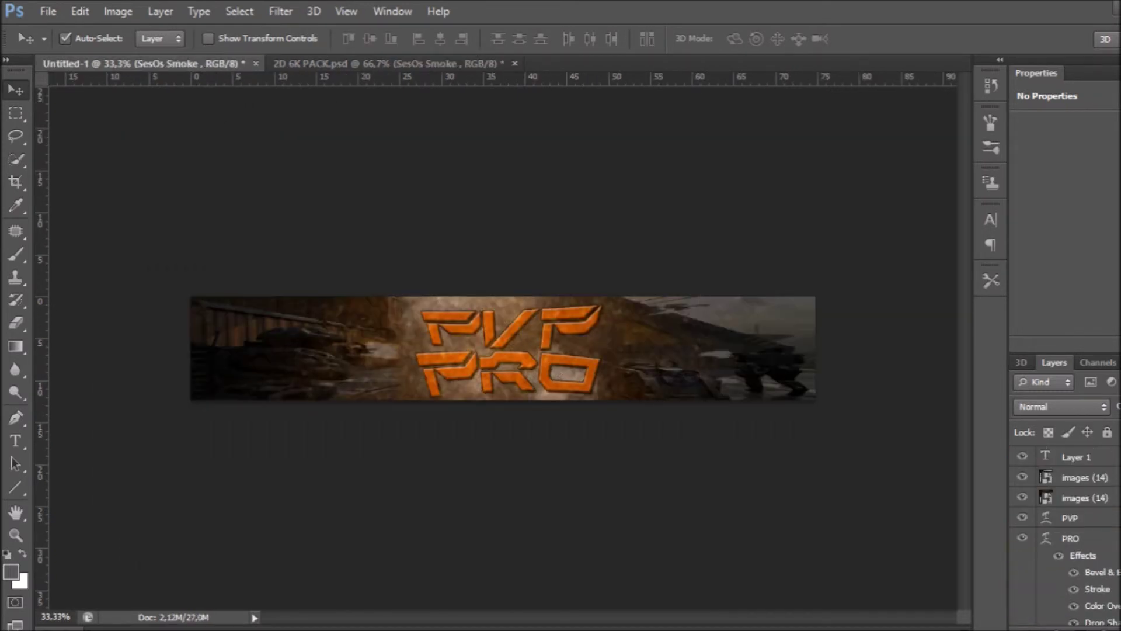
Duplicate the smoke layer twice, moving the copies to the banner's left and right sides.
{"action": "left_click", "coordinate": [1023, 490]}
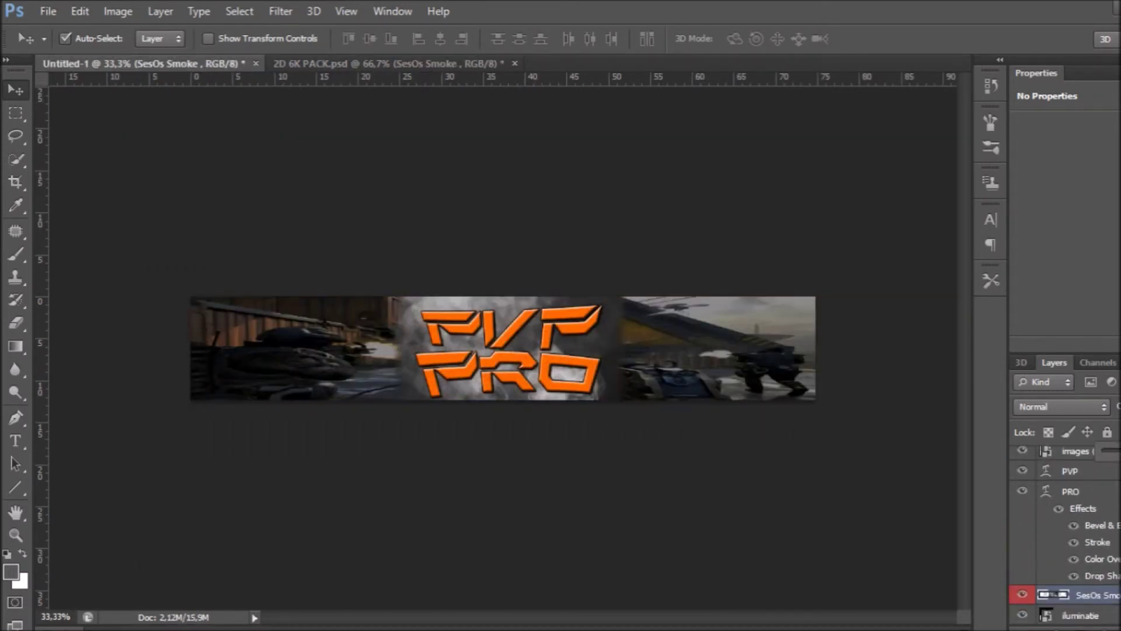
{"action": "right_click", "coordinate": [1086, 594]}
{"action": "left_click", "coordinate": [846, 103]}
{"action": "left_click", "coordinate": [764, 198]}
{"action": "mouse_move", "coordinate": [397, 324]}
{"action": "left_mouse_down"}
{"action": "mouse_move", "coordinate": [219, 324]}
{"action": "mouse_move", "coordinate": [268, 346]}
{"action": "mouse_move", "coordinate": [675, 363]}
{"action": "left_mouse_up"}
{"action": "right_click", "coordinate": [1086, 595]}
{"action": "left_click", "coordinate": [858, 93]}
{"action": "left_click", "coordinate": [753, 196]}
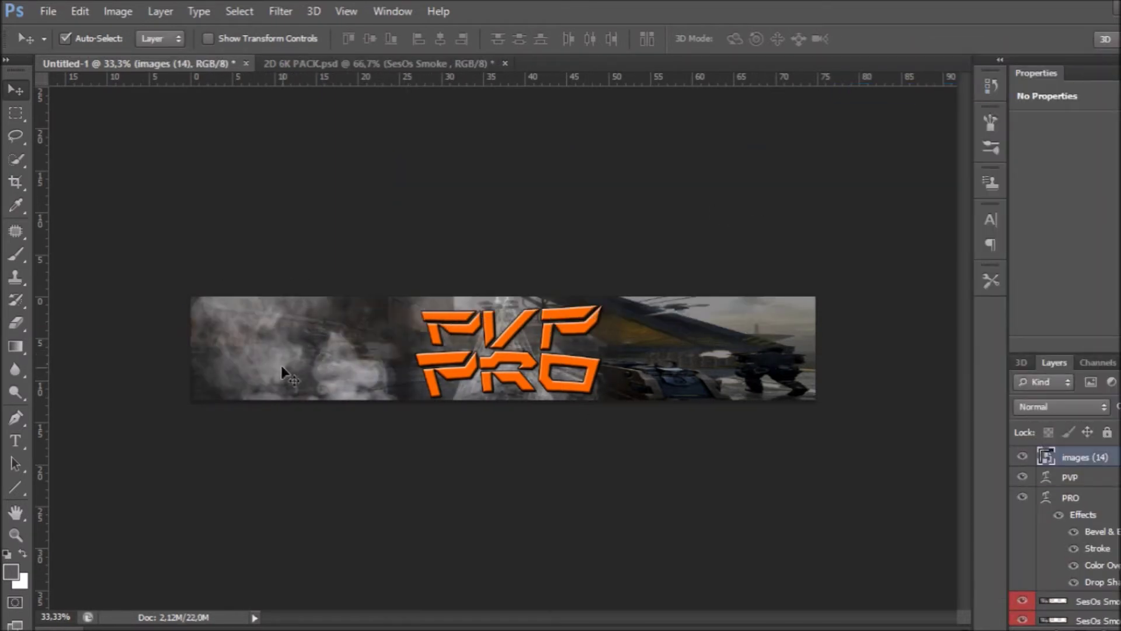
{"action": "left_click_drag", "start_coordinate": [292, 386], "coordinate": [681, 371]}
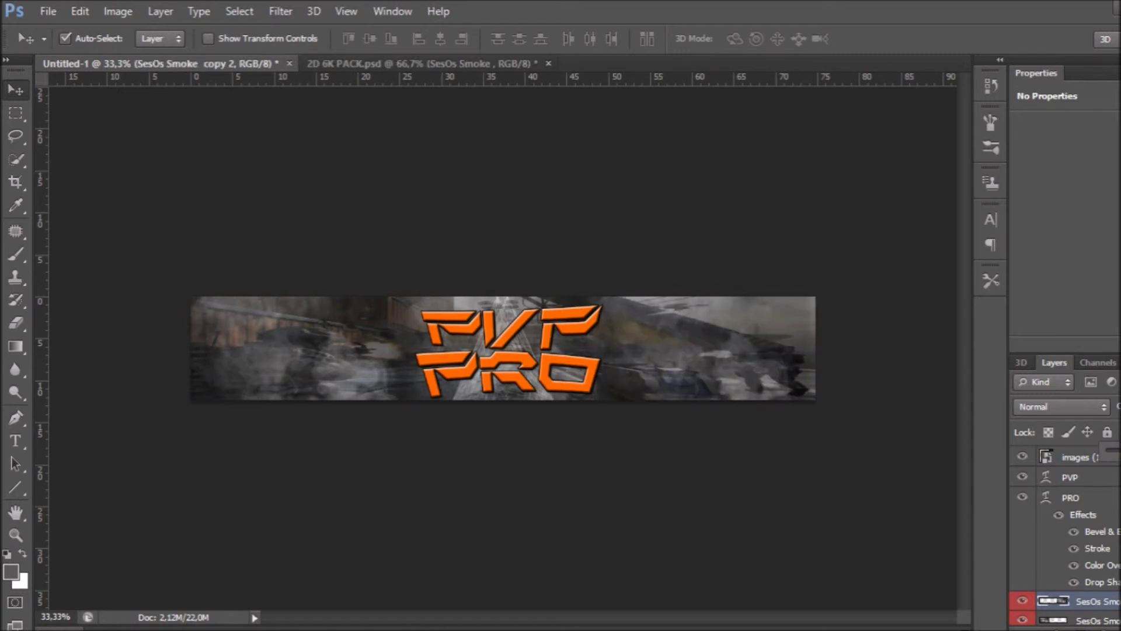
{"action": "scroll", "coordinate": [1069, 526], "scroll_direction": "down", "scroll_amount": 3}
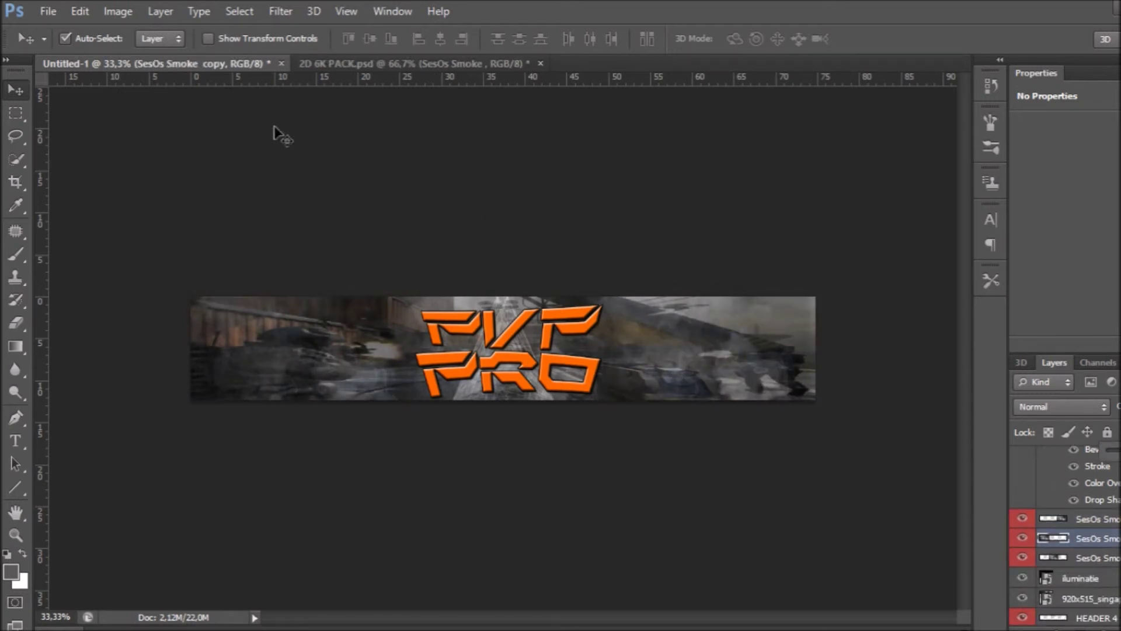
Start placing an external image file into the banner.
{"action": "left_click", "coordinate": [48, 12]}
{"action": "left_click", "coordinate": [81, 281]}
{"action": "mouse_move", "coordinate": [980, 115]}
{"action": "left_mouse_down"}
{"action": "mouse_move", "coordinate": [983, 198]}
{"action": "mouse_move", "coordinate": [983, 105]}
{"action": "left_mouse_up"}
Place the downloaded overlay image twice on the banner's left side.
{"action": "double_click", "coordinate": [801, 132]}
{"action": "left_click_drag", "start_coordinate": [545, 337], "coordinate": [320, 337]}
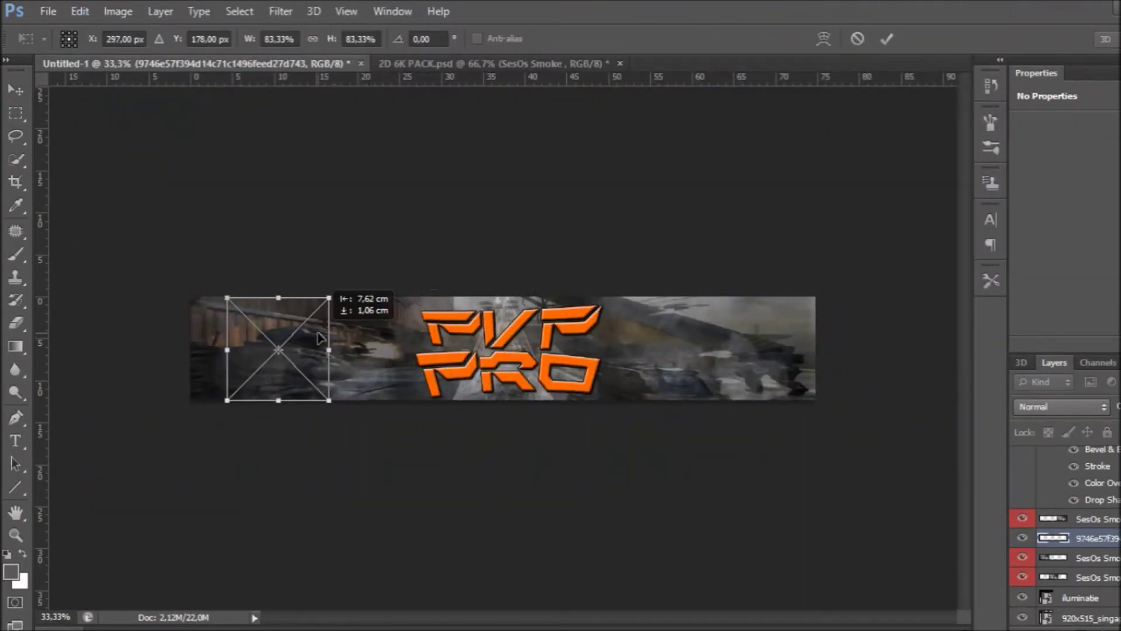
{"action": "key", "text": "Return"}
{"action": "left_click", "coordinate": [48, 12]}
{"action": "left_click", "coordinate": [117, 292]}
{"action": "double_click", "coordinate": [802, 117]}
{"action": "left_click_drag", "start_coordinate": [545, 338], "coordinate": [305, 337]}
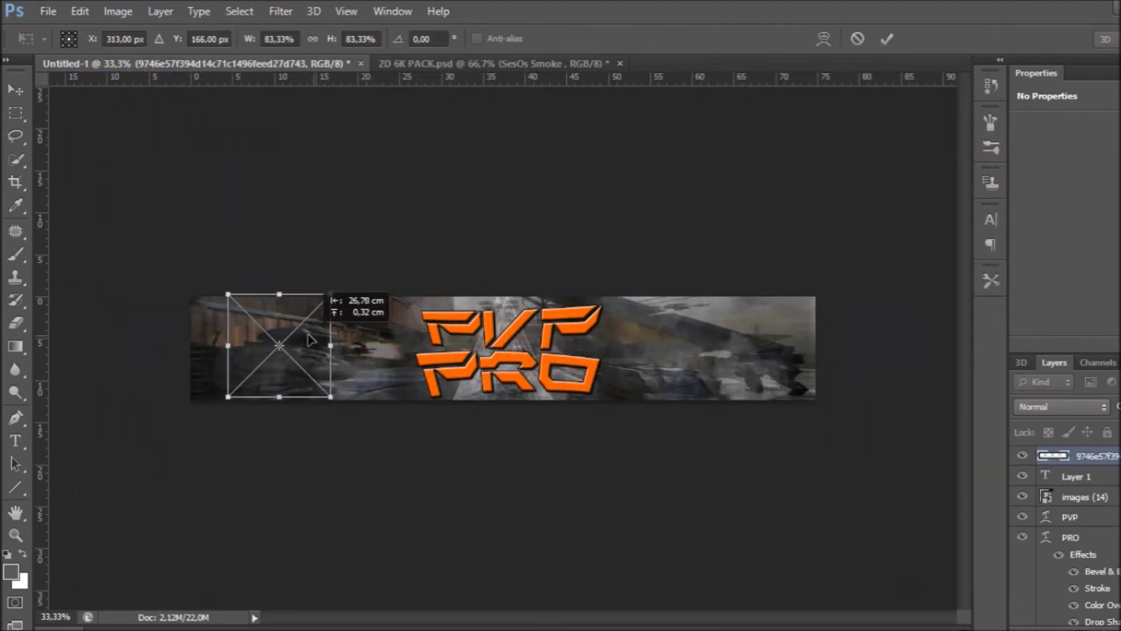
{"action": "key", "text": "Return"}
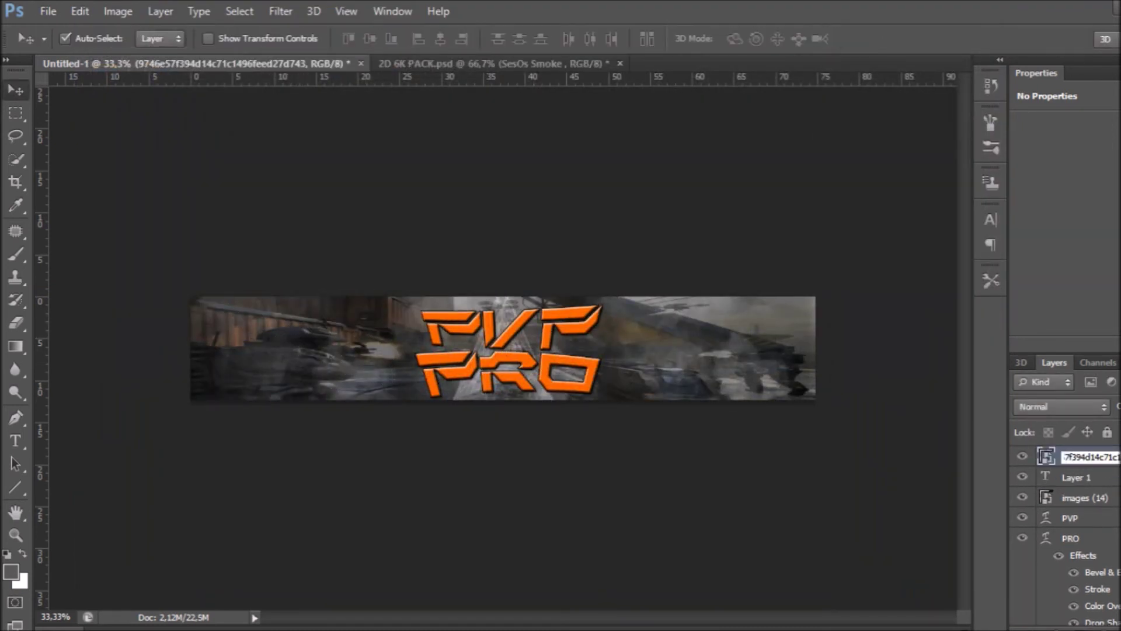
Give the placed overlay layer a Stroke layer style and duplicate it.
{"action": "key", "text": "h"}
{"action": "double_click", "coordinate": [1098, 462]}
{"action": "left_click", "coordinate": [978, 173]}
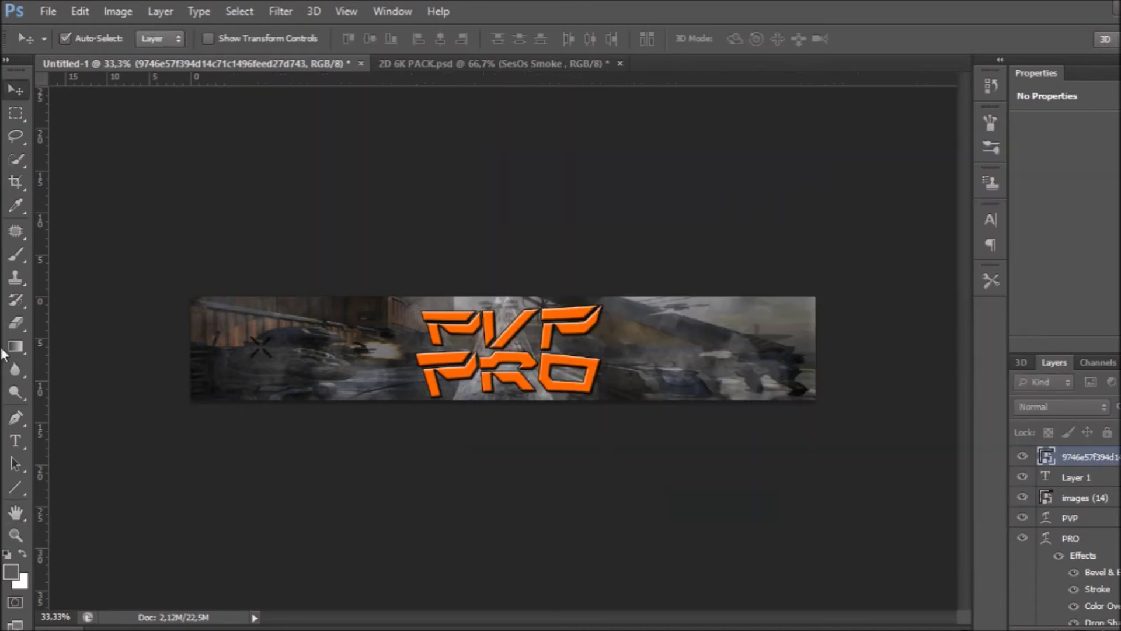
{"action": "right_click", "coordinate": [1080, 457]}
{"action": "left_click", "coordinate": [760, 113]}
{"action": "left_click", "coordinate": [753, 198]}
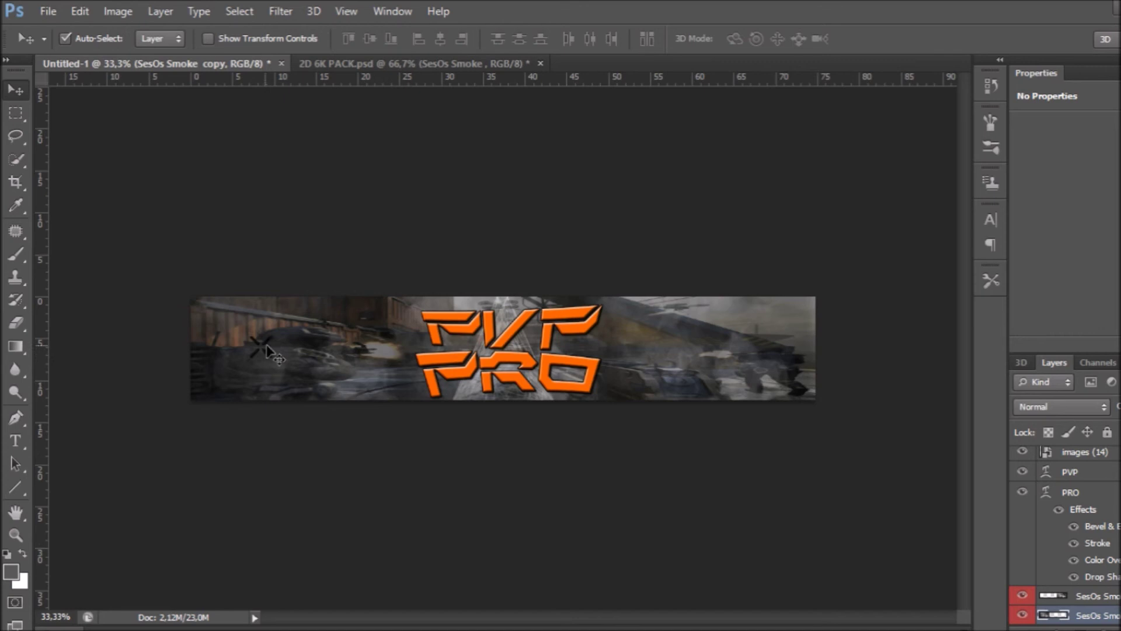
Place the overlay image a third time and commit it.
{"action": "left_click", "coordinate": [48, 11]}
{"action": "left_click", "coordinate": [87, 300]}
{"action": "double_click", "coordinate": [608, 257]}
{"action": "key", "text": "Return"}
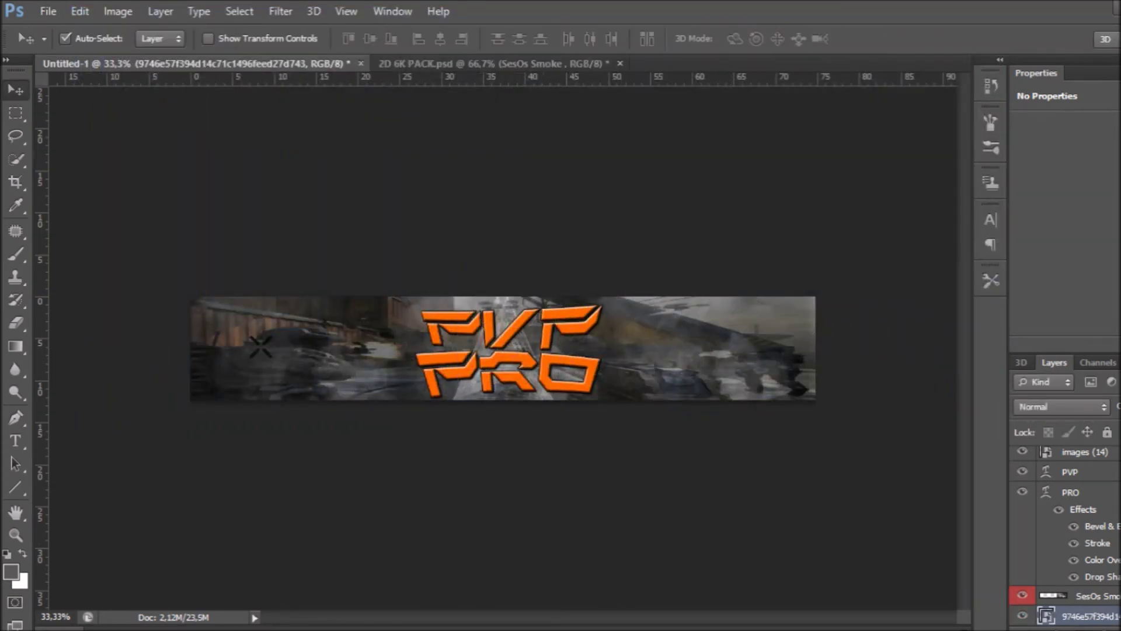